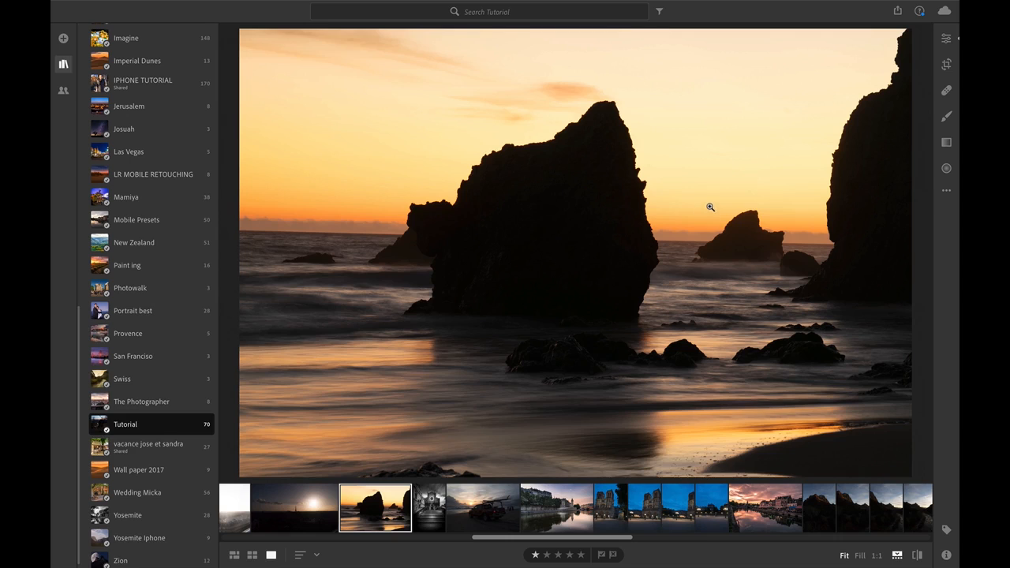
In the sea-rock sunset photo's light adjustments, set Highlights to -100, Shadows to +100, Whites to +63 and Blacks to -33.
click(947, 143)
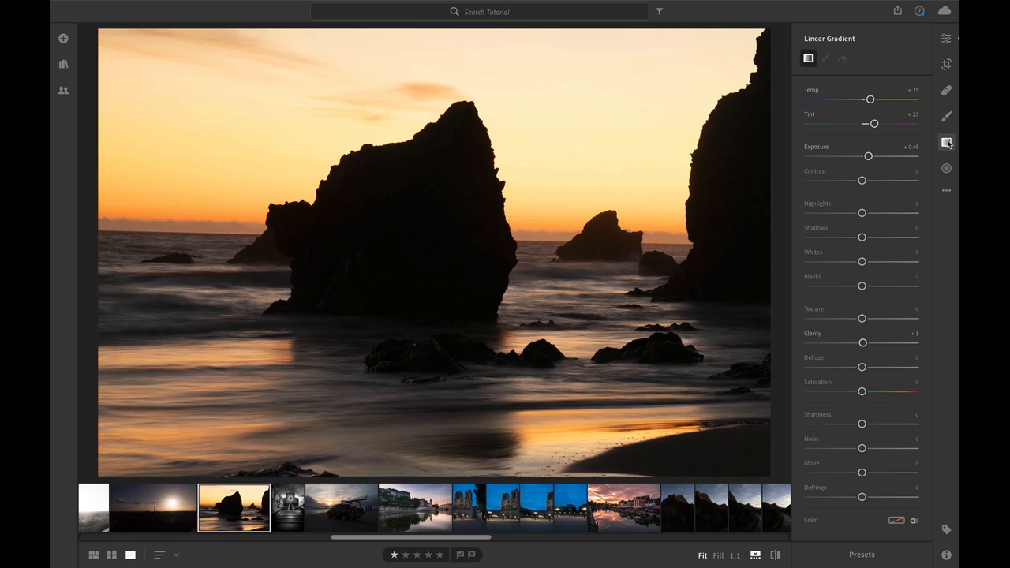
key(e)
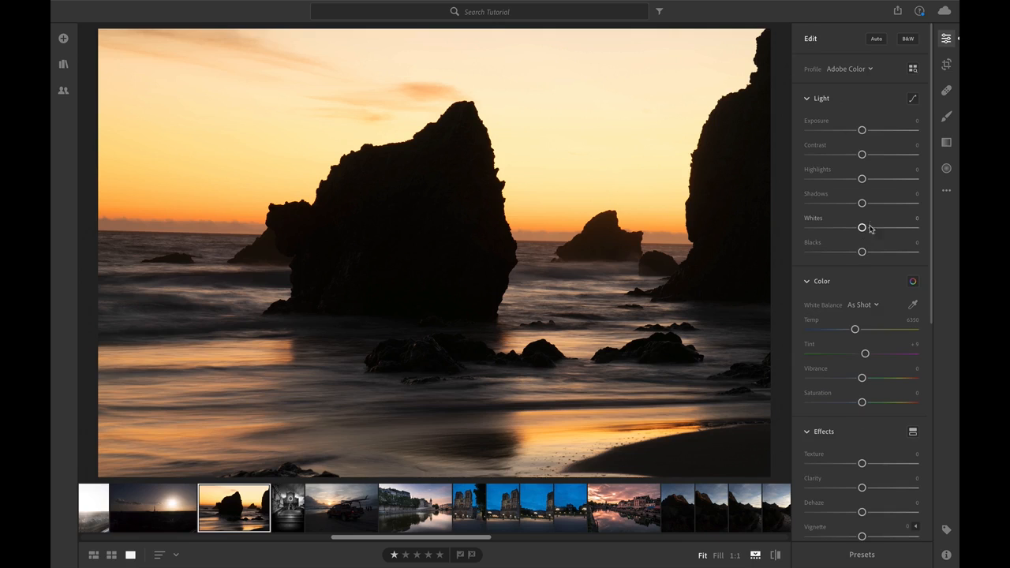
drag(862, 204, 933, 206)
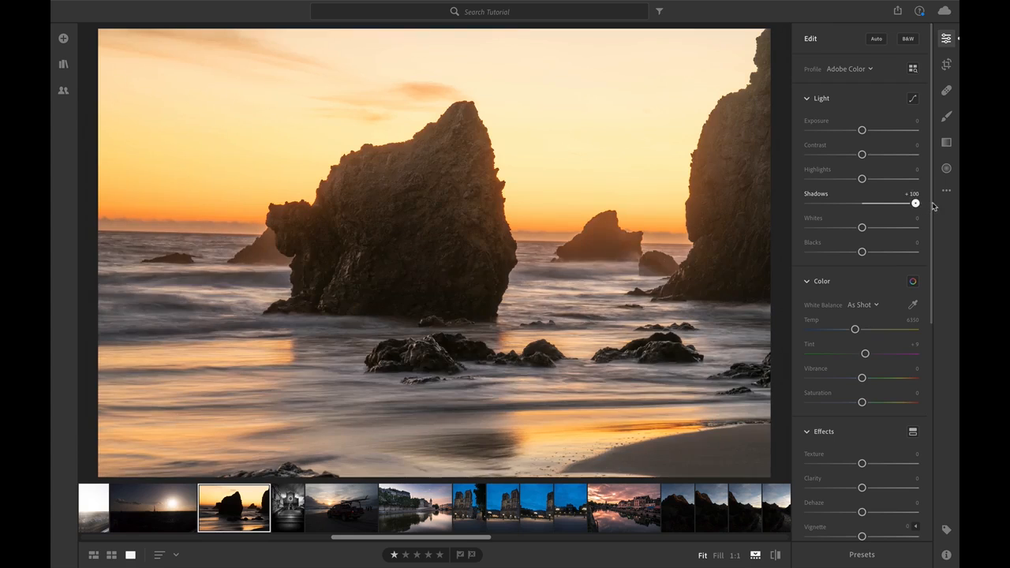
drag(862, 178, 798, 184)
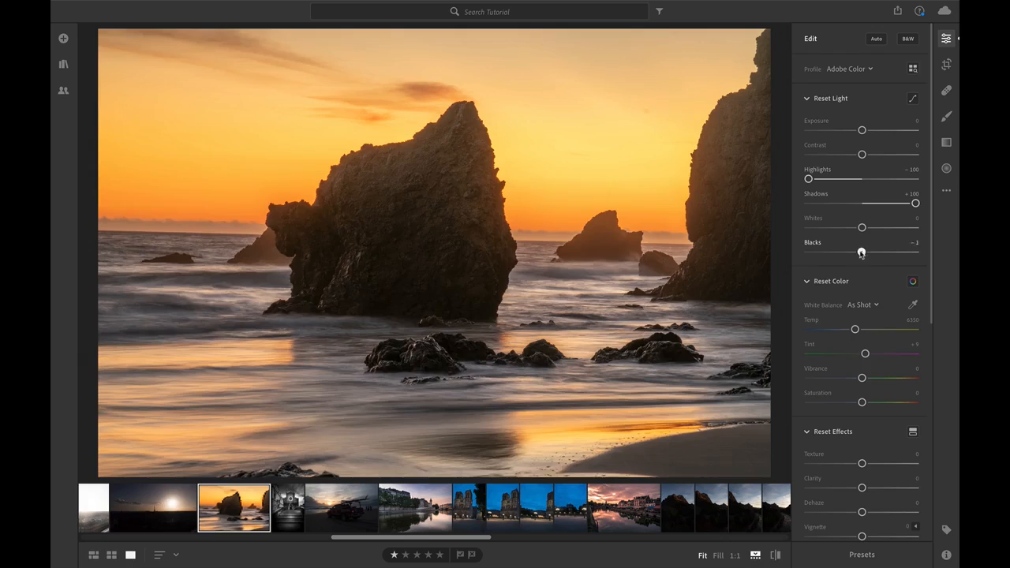
drag(863, 252, 897, 229)
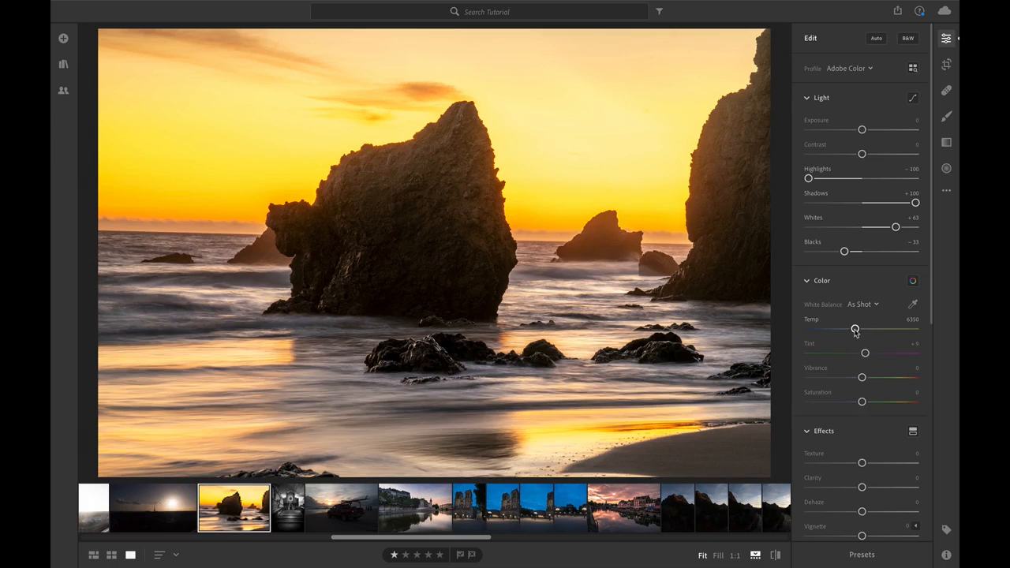
Warm the white balance to Temp 6892 and Tint +26, and raise Contrast to +35.
drag(855, 329, 861, 330)
drag(865, 354, 872, 356)
drag(862, 154, 881, 155)
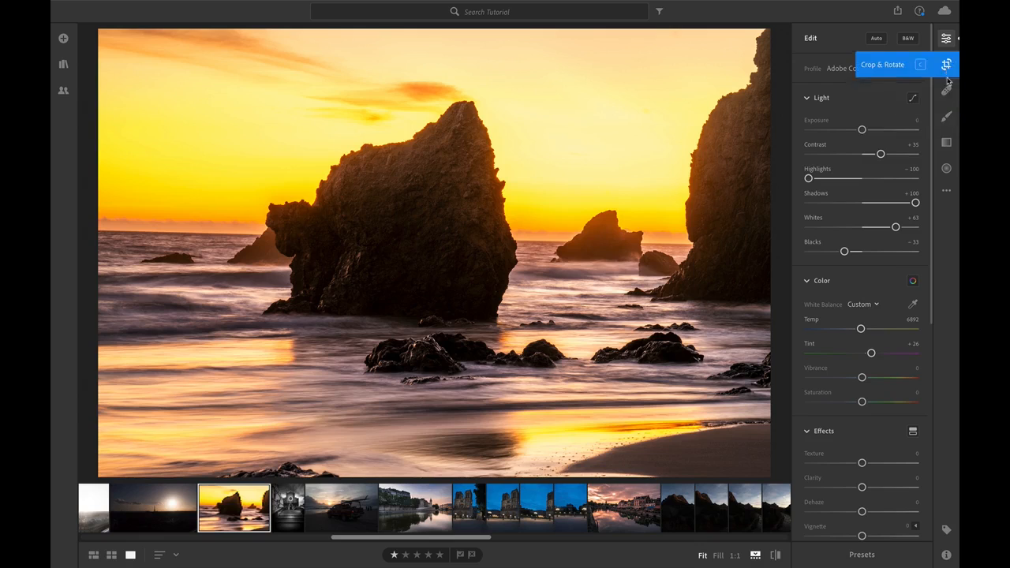
Add linear gradients down over the sky and up over the foreground, with Exposure at -0.88 and Temp and Tint reset to 0.
click(947, 143)
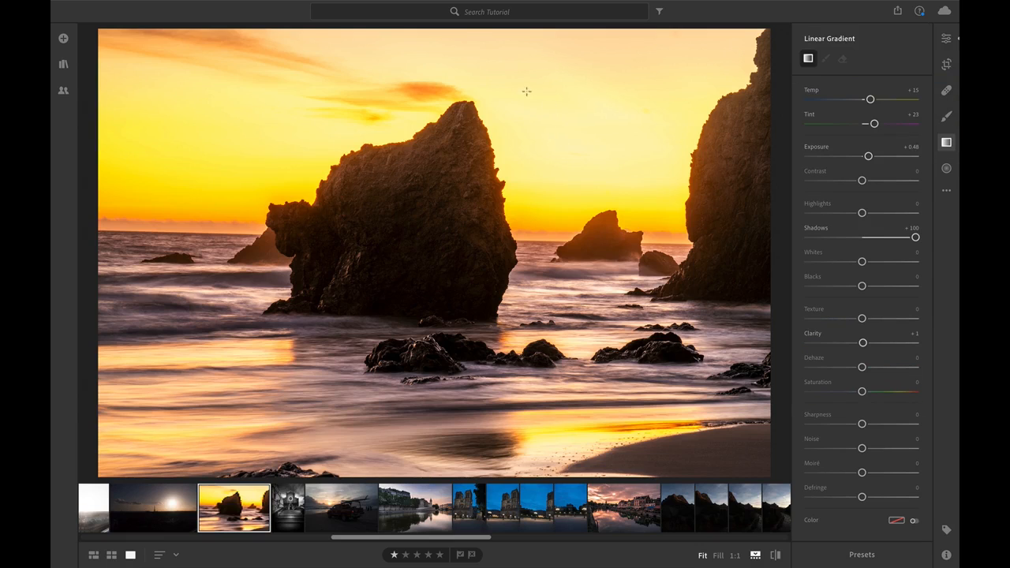
drag(527, 91, 527, 270)
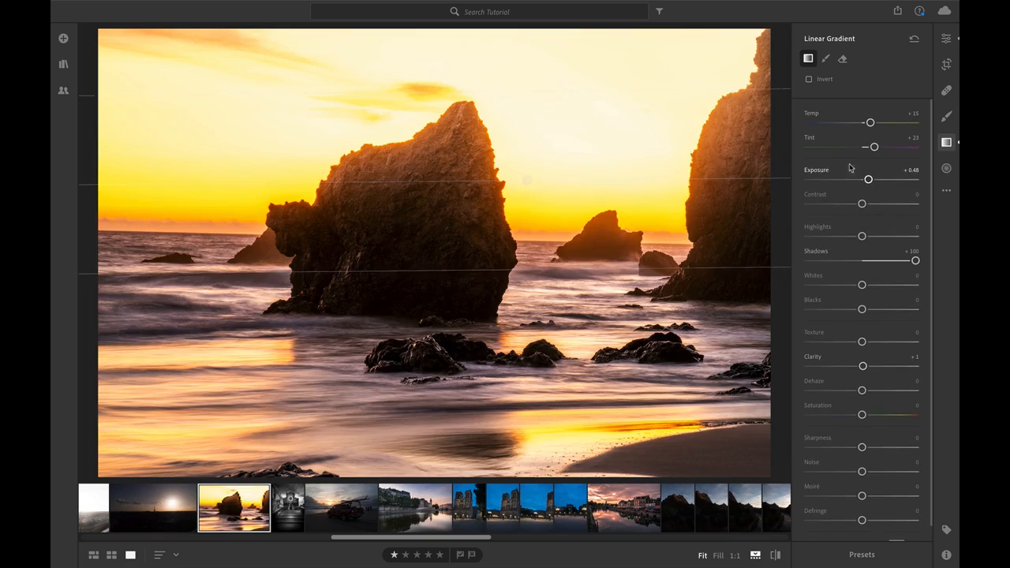
double_click(874, 148)
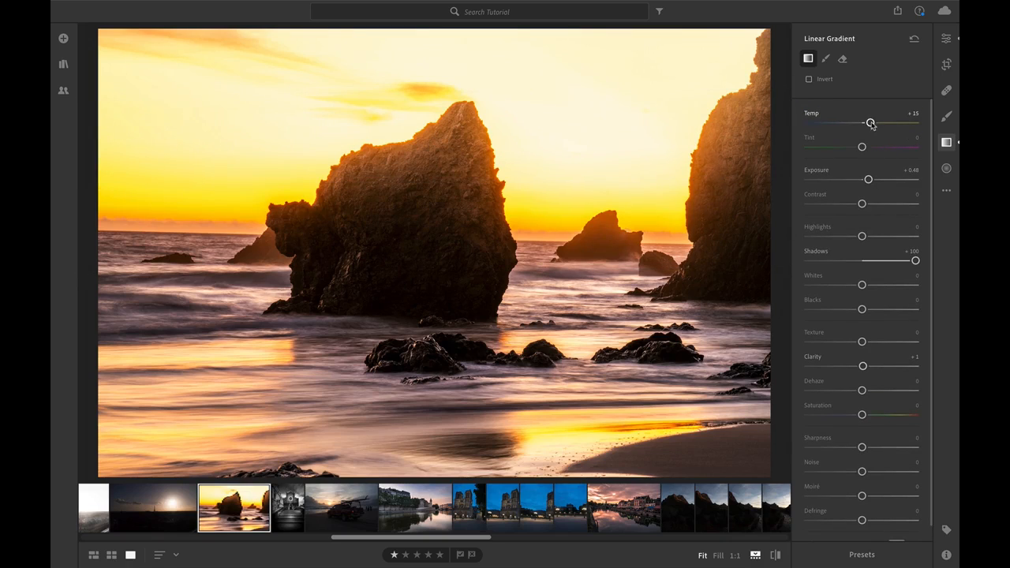
double_click(871, 124)
drag(868, 180, 850, 179)
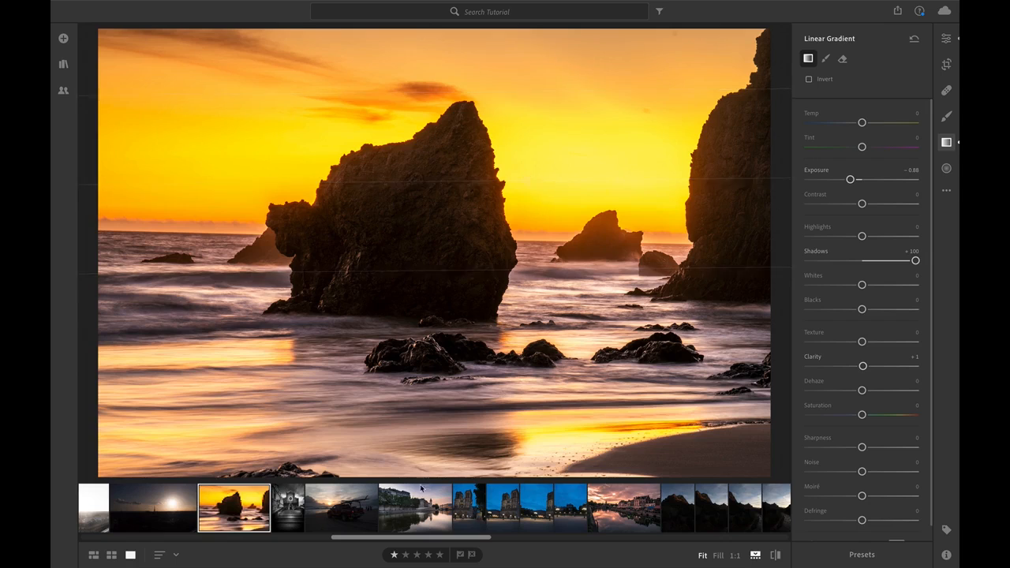
drag(448, 438, 447, 316)
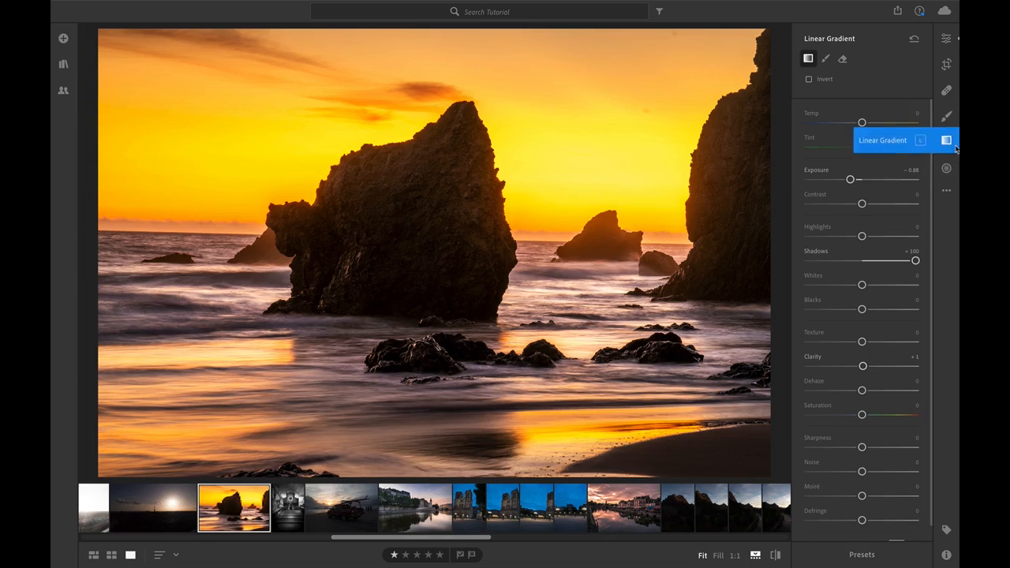
Return to the global edits and set Texture to +19, Clarity to -12 and Dehaze to +8.
click(947, 38)
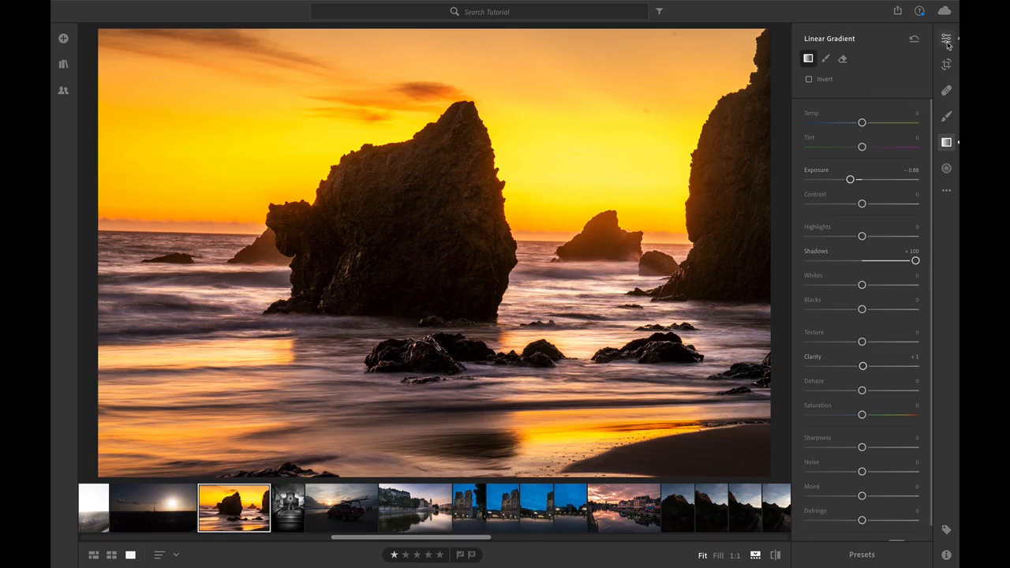
scroll(836, 292, down, 1)
scroll(840, 310, down, 2)
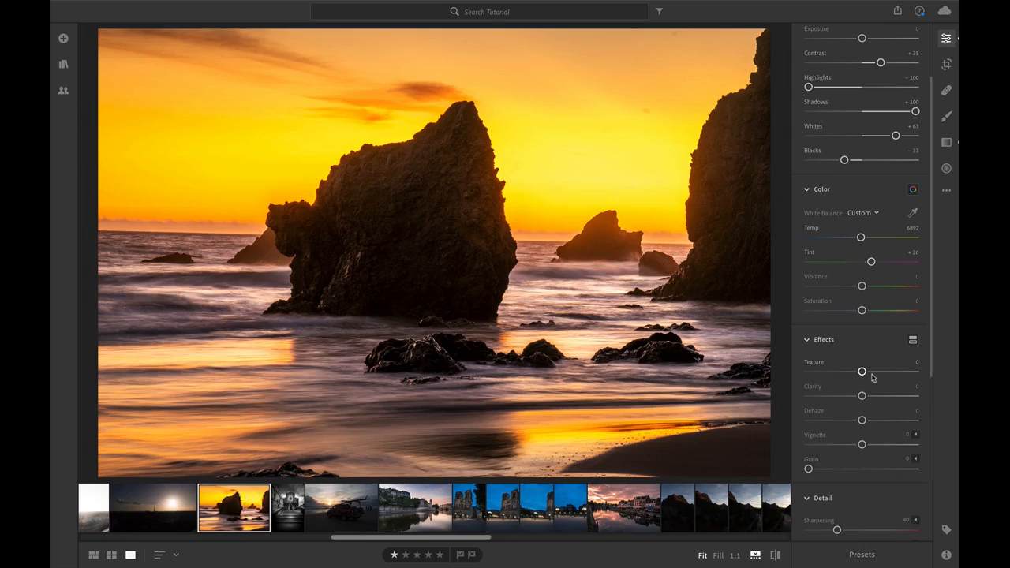
drag(862, 371, 872, 371)
drag(862, 397, 855, 397)
drag(863, 420, 868, 421)
Set Sharpening to 87 and Noise Reduction to 11 for the photo.
scroll(868, 414, down, 3)
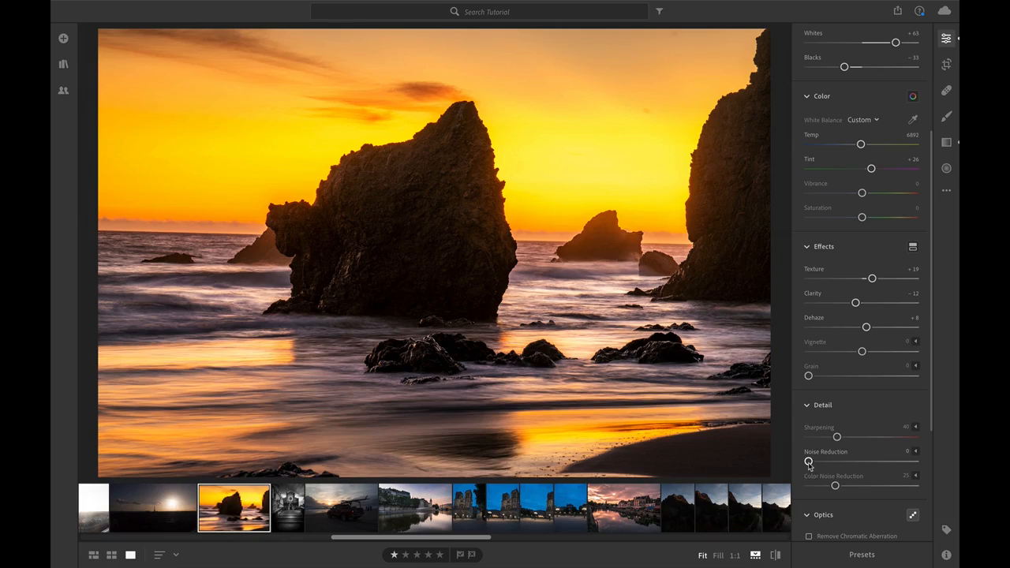
drag(809, 466, 873, 436)
drag(866, 437, 868, 437)
click(455, 219)
click(461, 221)
Turn on chromatic aberration removal and lens corrections for the photo.
scroll(884, 392, down, 3)
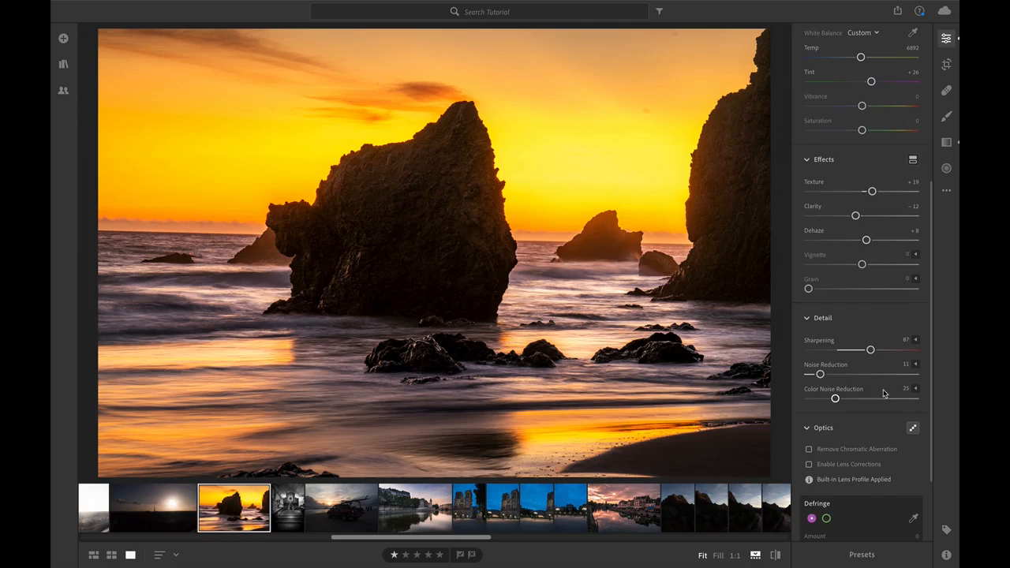
click(857, 450)
click(810, 465)
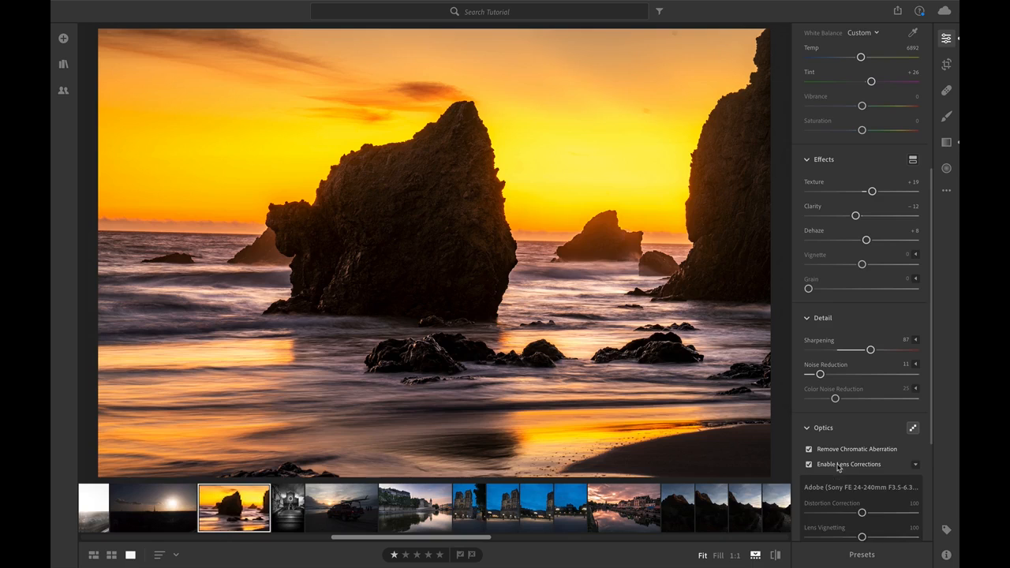
scroll(888, 417, down, 2)
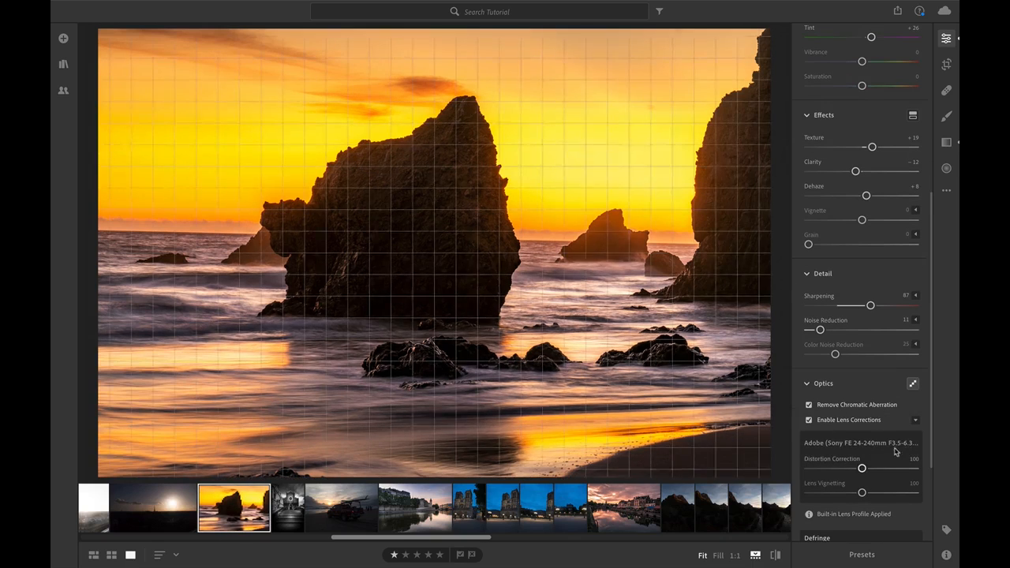
scroll(868, 400, down, 5)
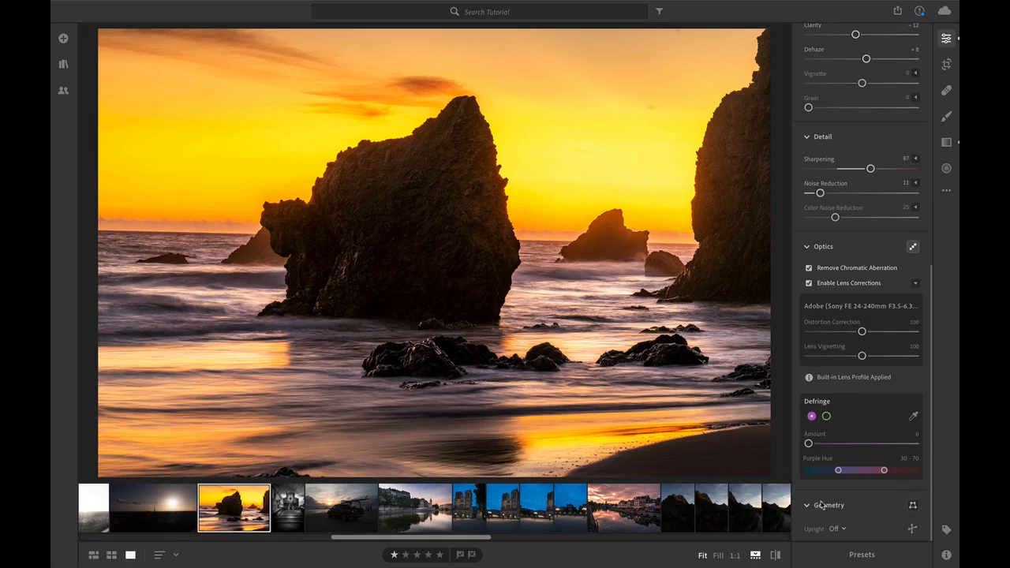
scroll(839, 371, up, 3)
scroll(838, 371, up, 12)
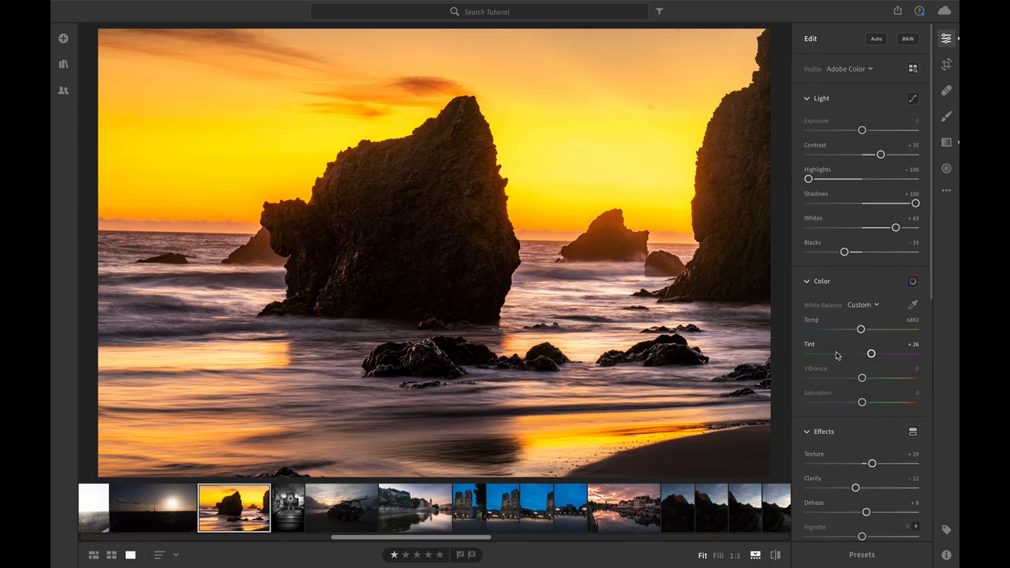
Start a new preset from the current edits and create a preset group named "Lightroom CC Test" for it.
click(864, 557)
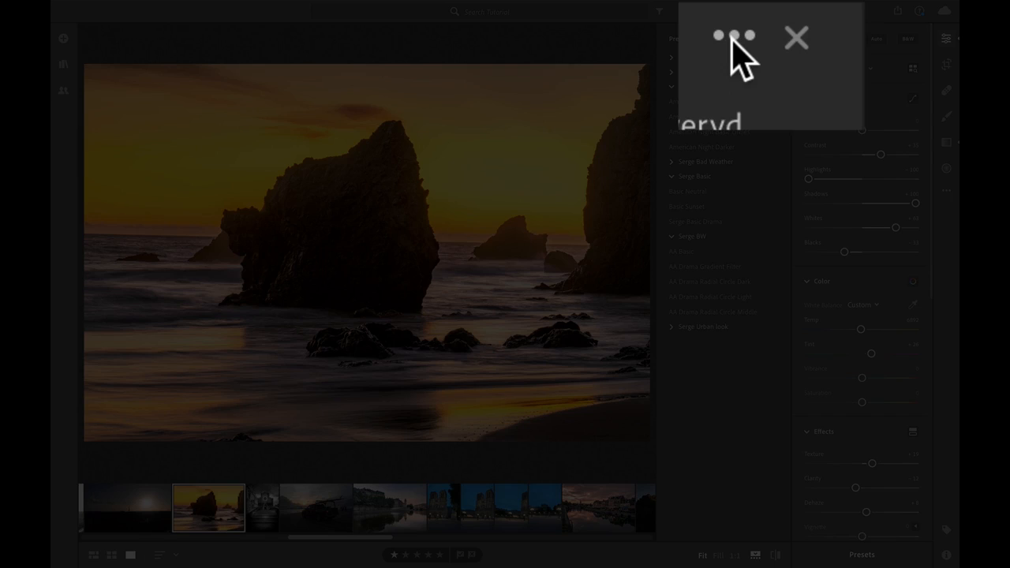
click(764, 38)
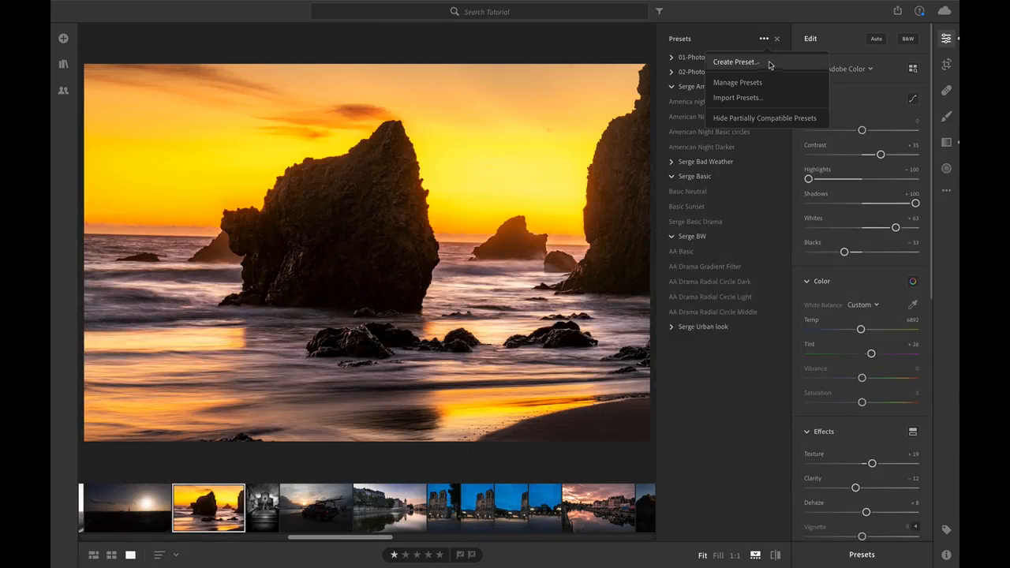
click(770, 65)
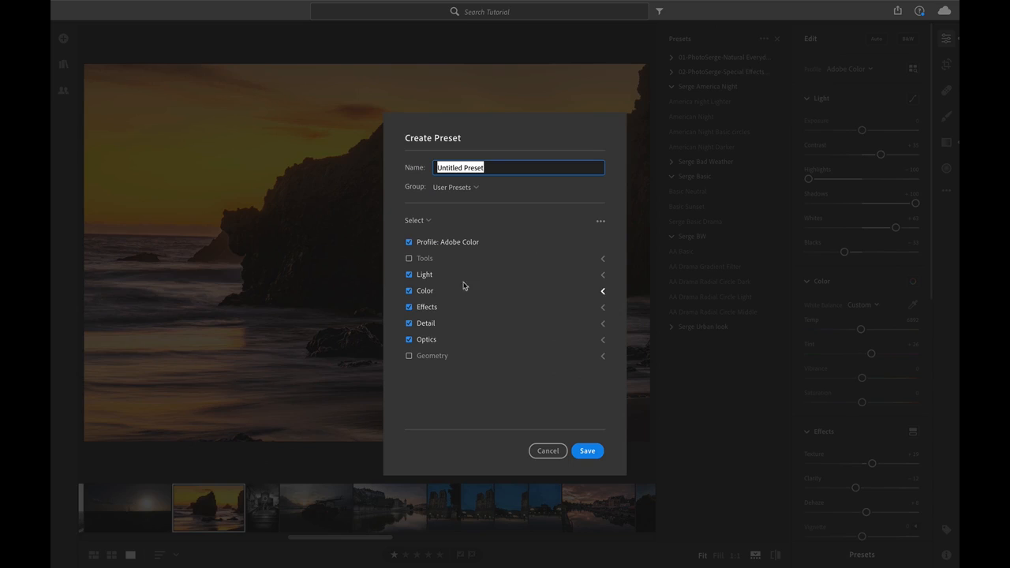
click(472, 190)
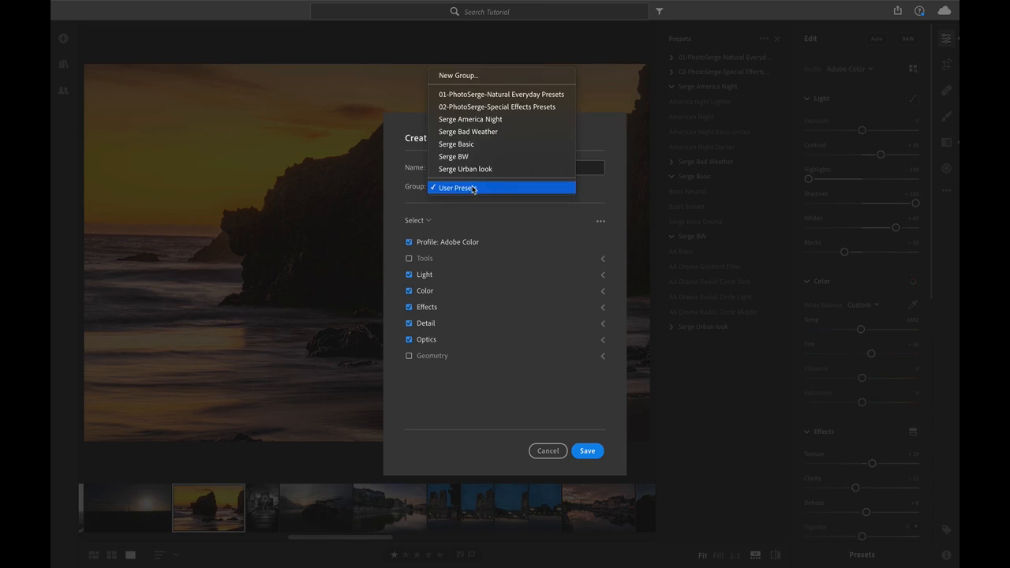
click(471, 76)
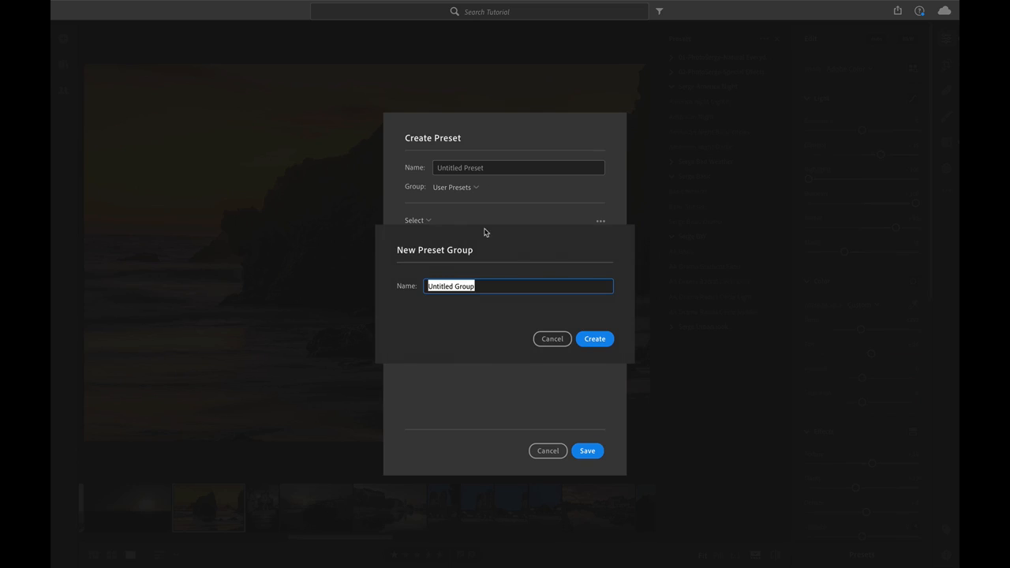
text(Lightroom CC Test)
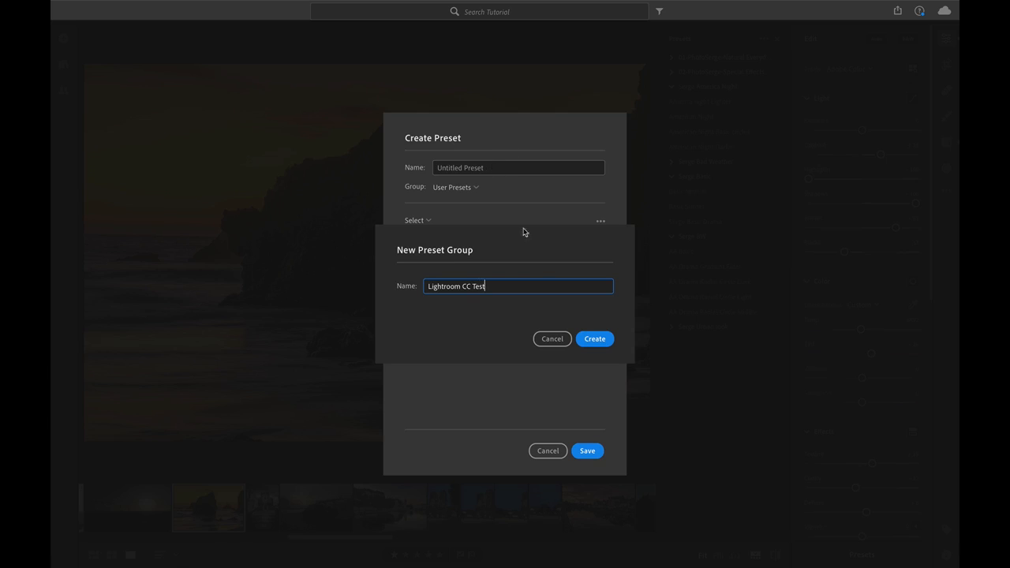
click(593, 339)
Name the preset "Sunset" and include the Tools settings in it.
click(492, 168)
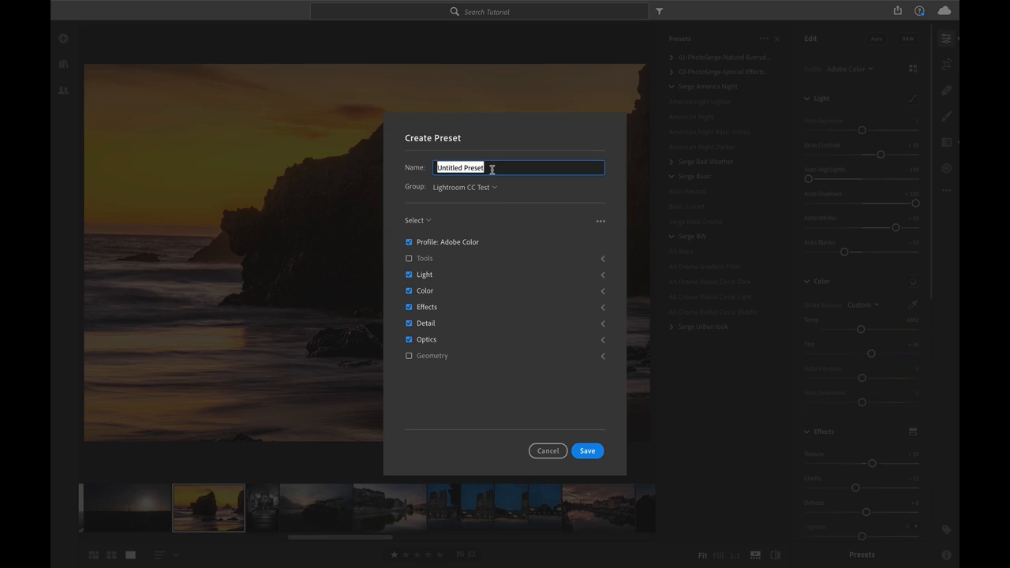
text(Sun)
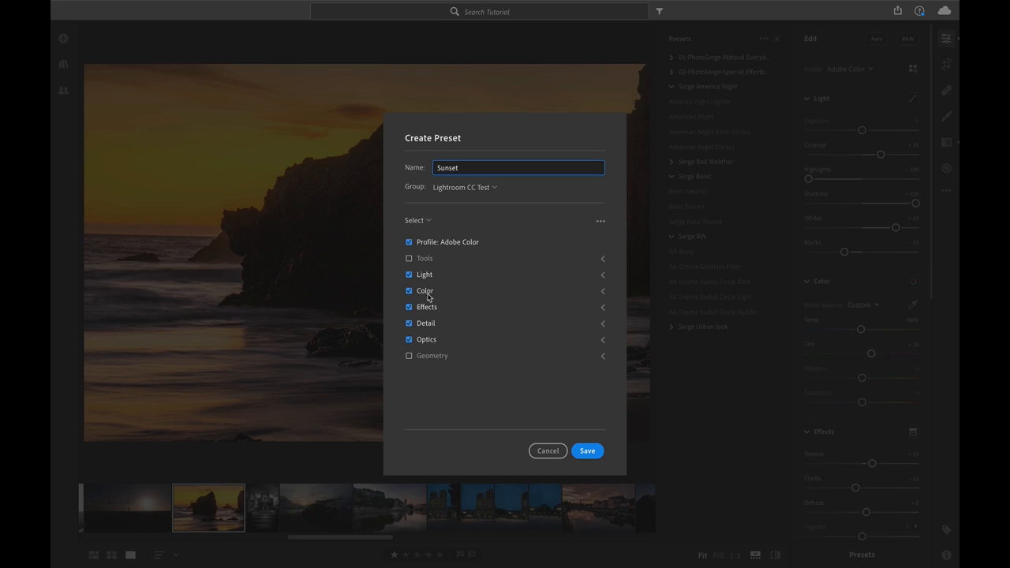
click(409, 260)
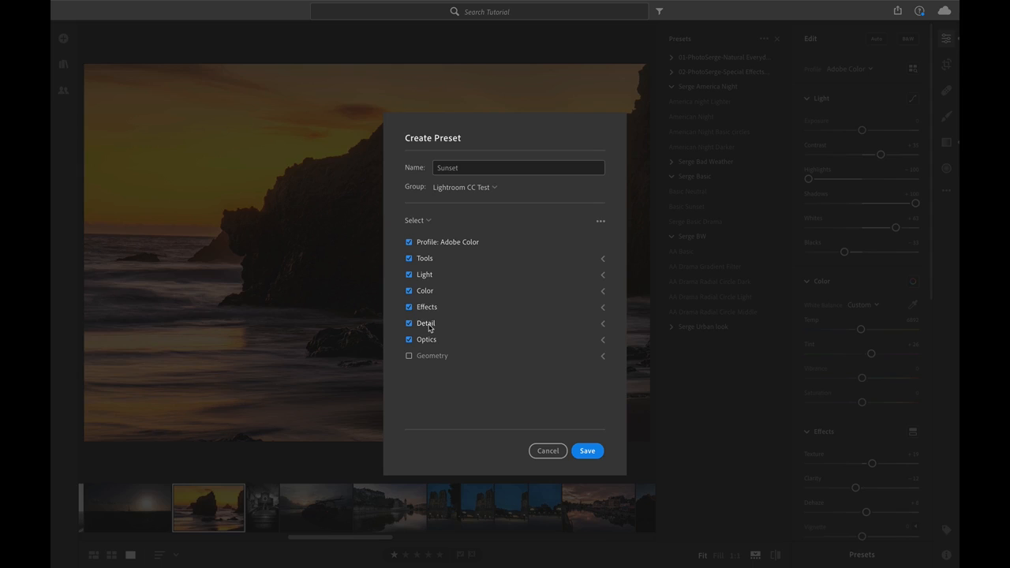
Review which individual settings the preset includes under Effects, Color, Light and Tools.
click(603, 309)
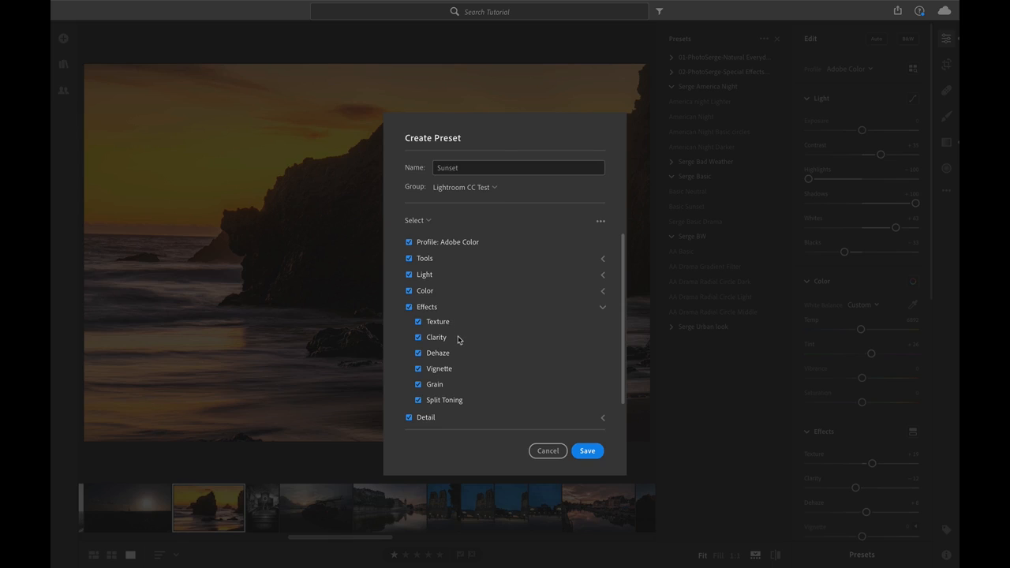
click(603, 308)
click(604, 293)
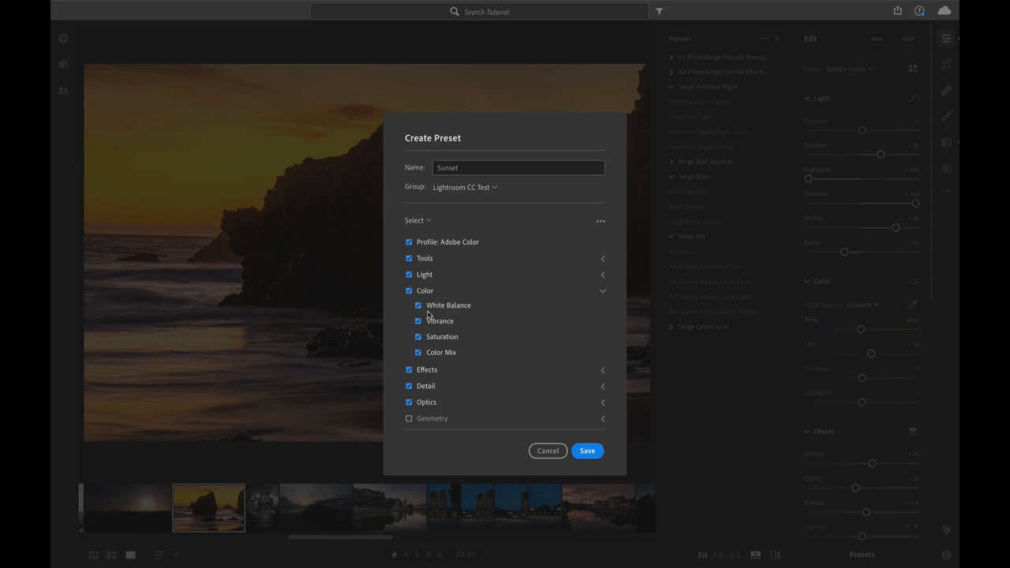
click(603, 291)
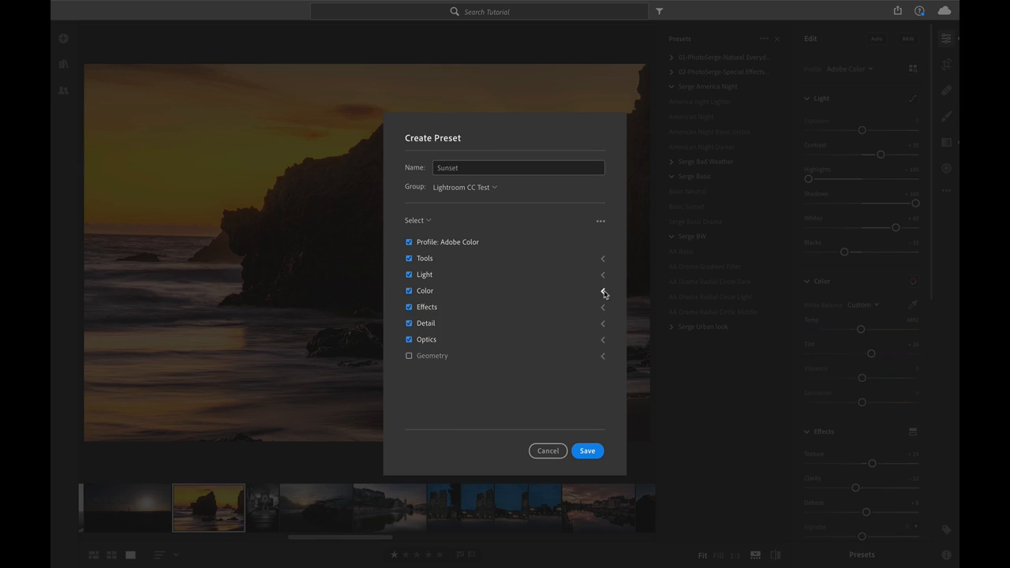
click(603, 276)
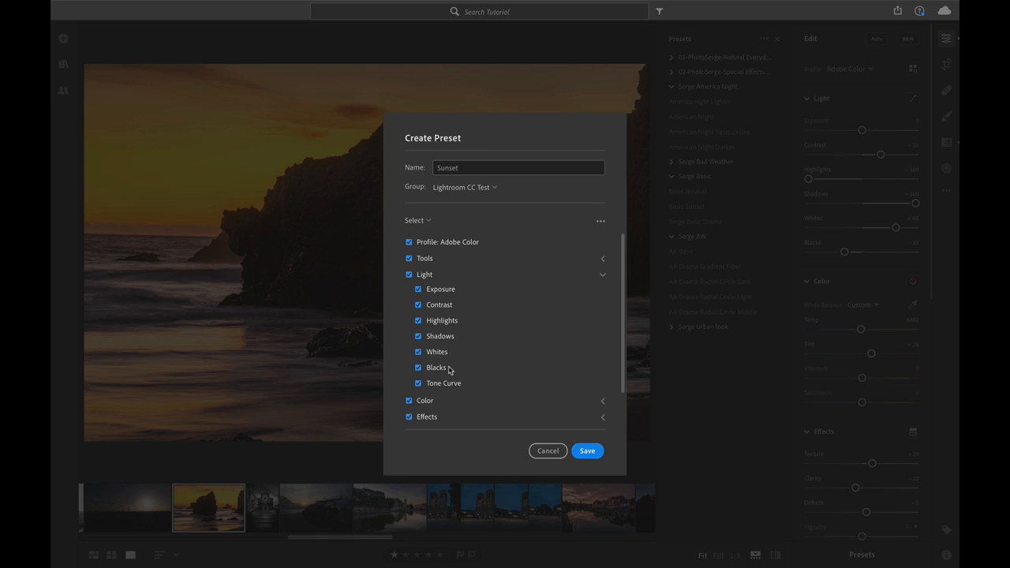
click(603, 277)
click(602, 259)
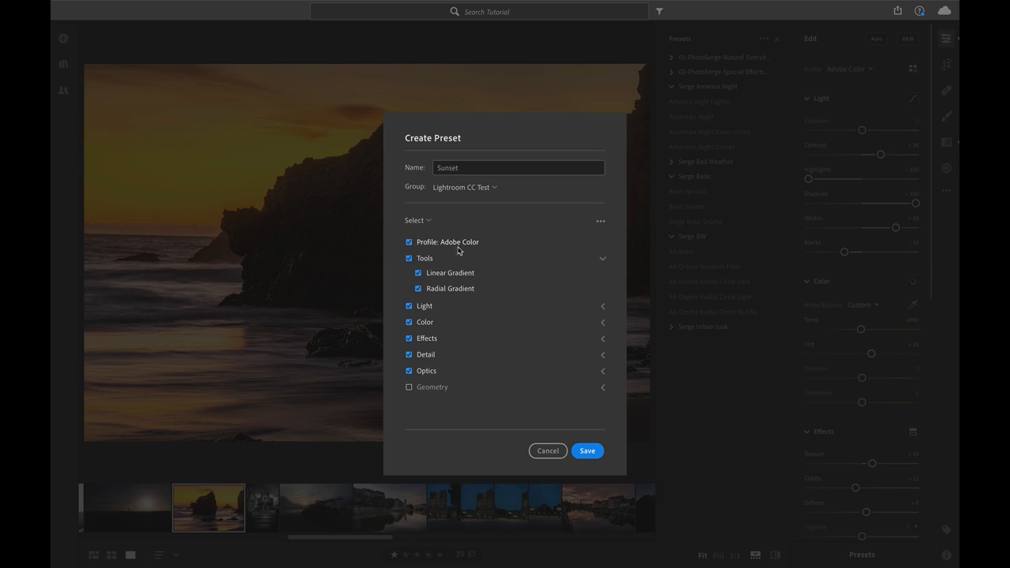
click(603, 259)
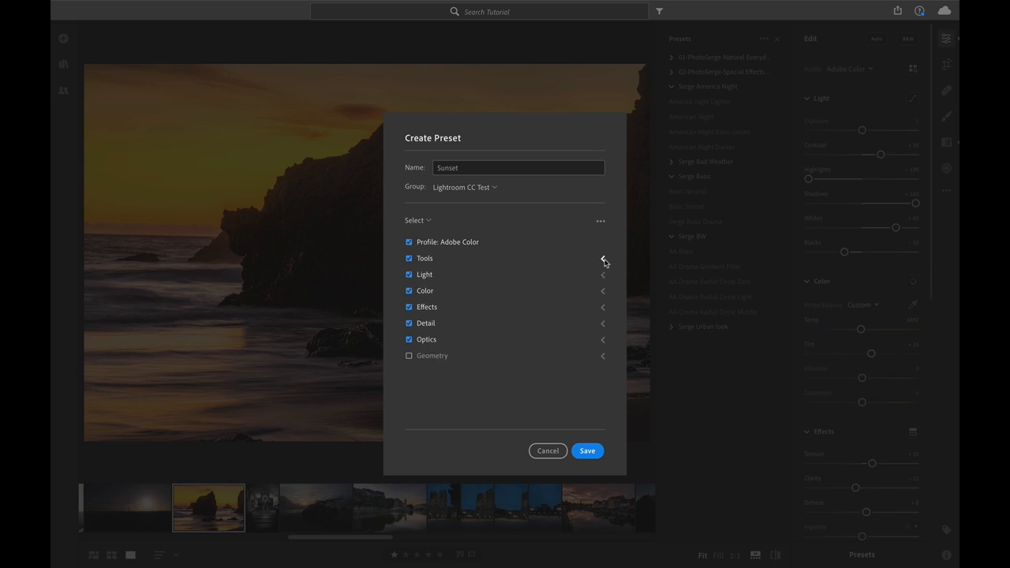
Save the preset and open the photo of the waterfront houses under a pink sunset sky.
click(587, 452)
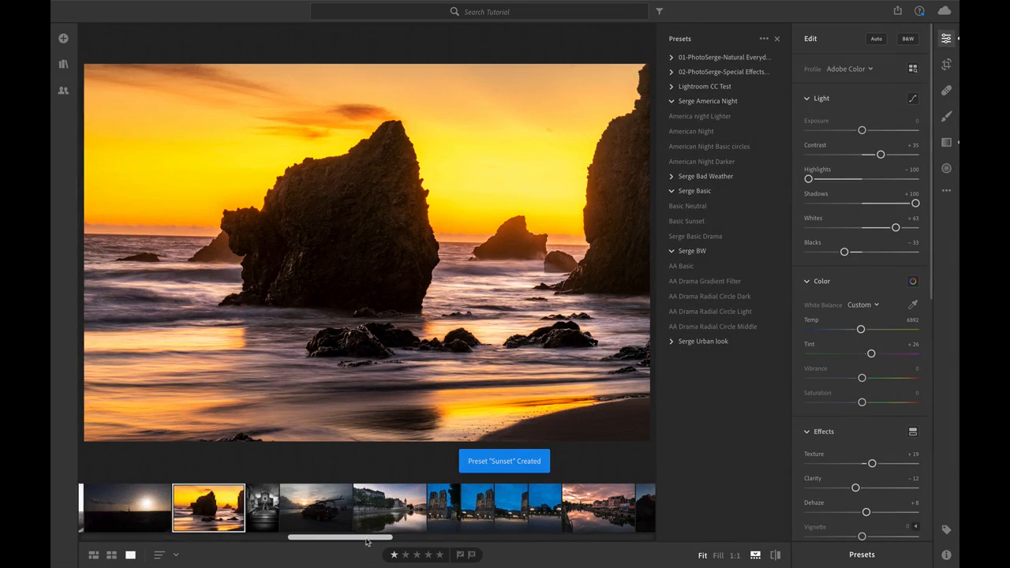
scroll(332, 513, down, 5)
click(301, 513)
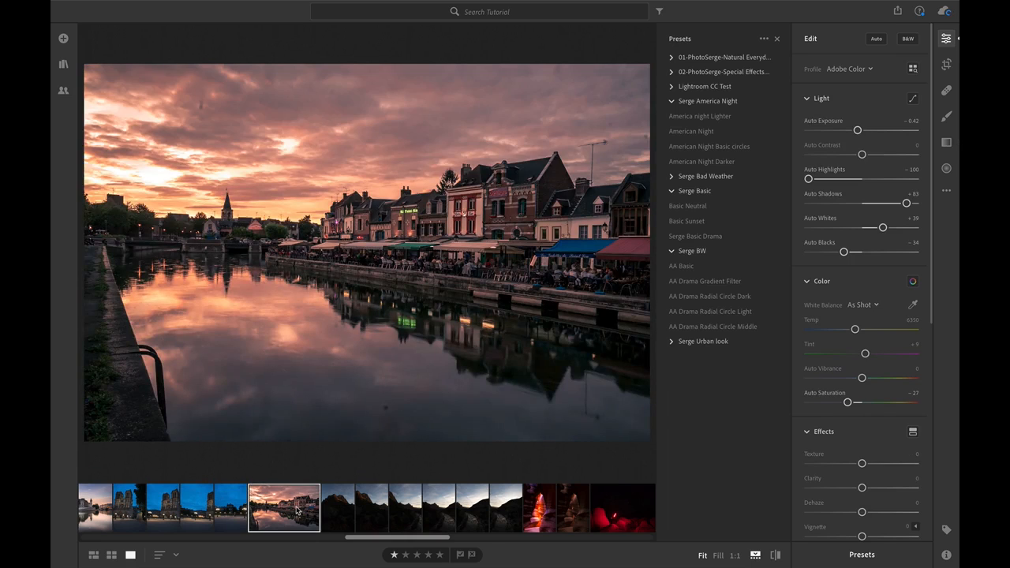
Reset the waterfront photo to its original state and collapse the Serge America Night, Serge Basic and Serge BW preset groups.
key(shift+r)
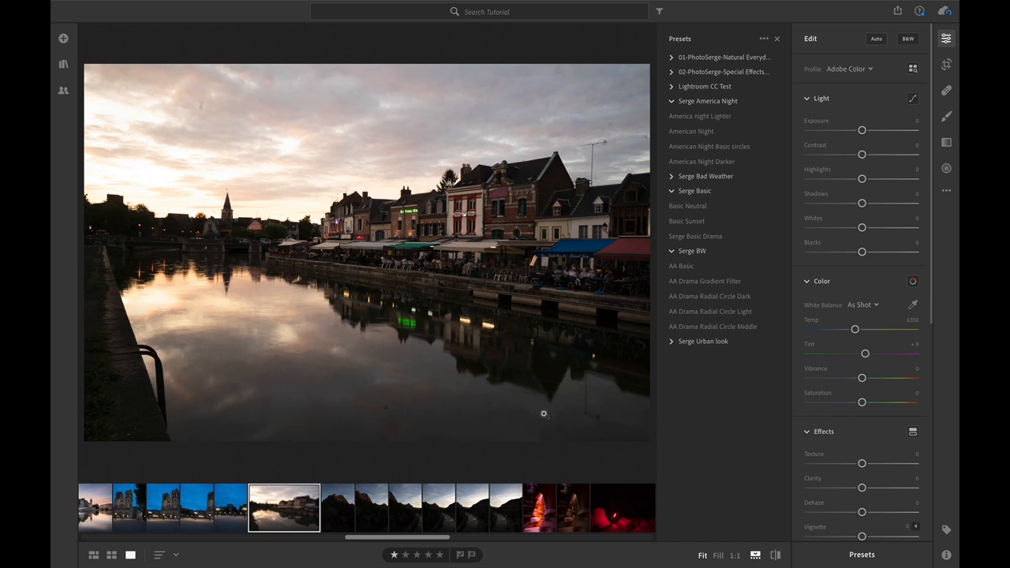
click(726, 326)
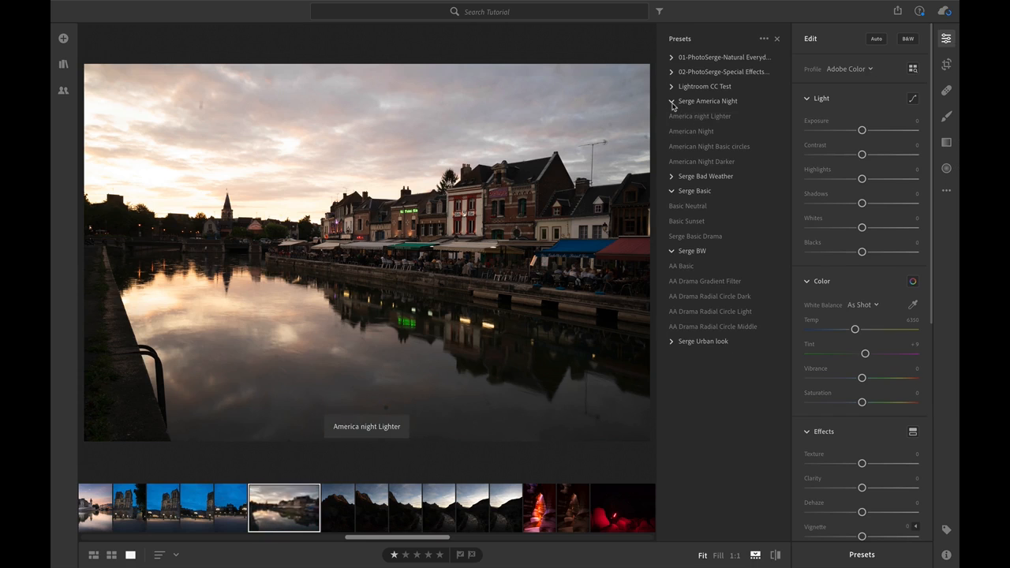
click(671, 101)
click(672, 130)
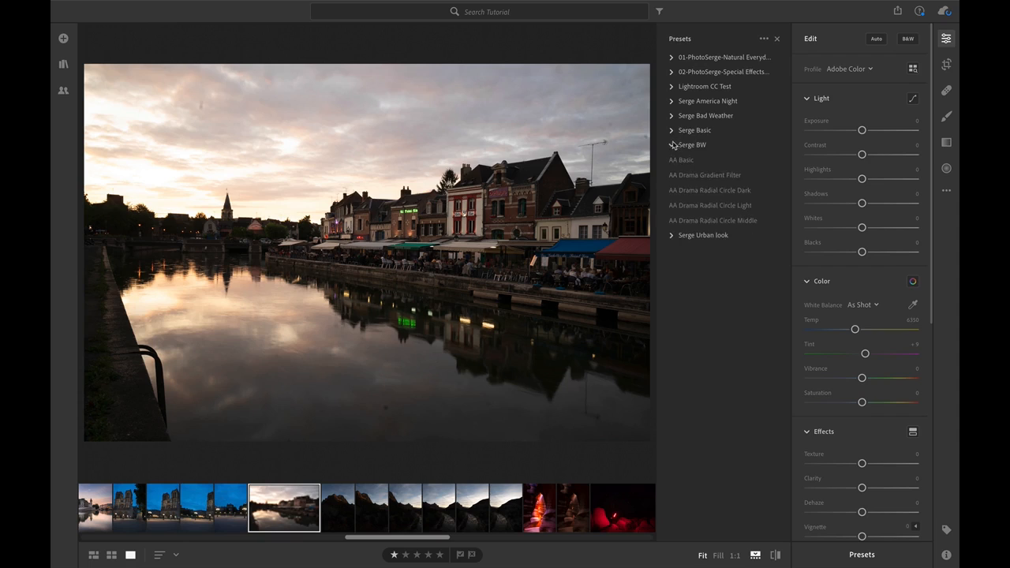
click(672, 146)
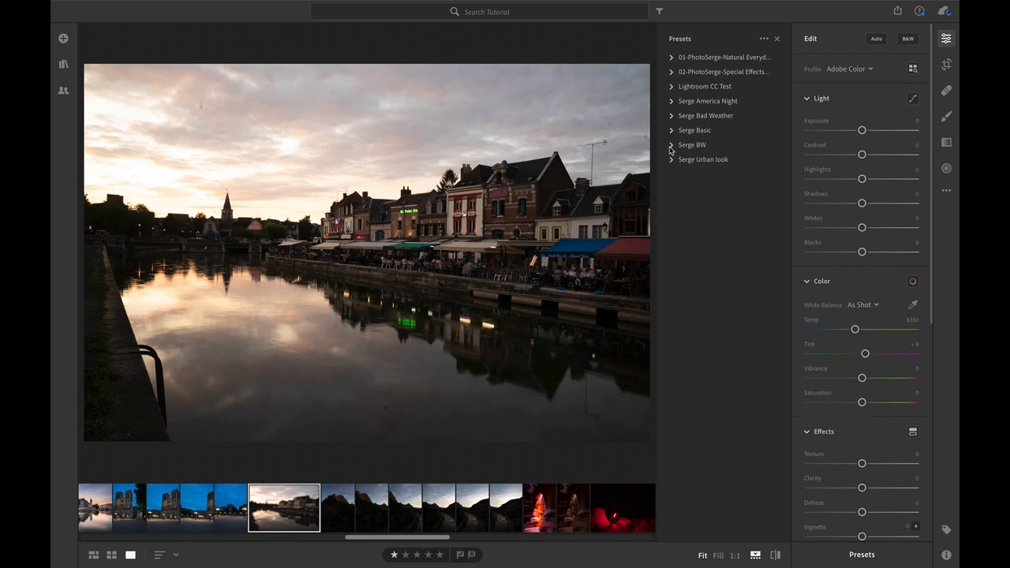
Apply the Sunset preset from the Lightroom CC Test group to the waterfront photo.
click(673, 88)
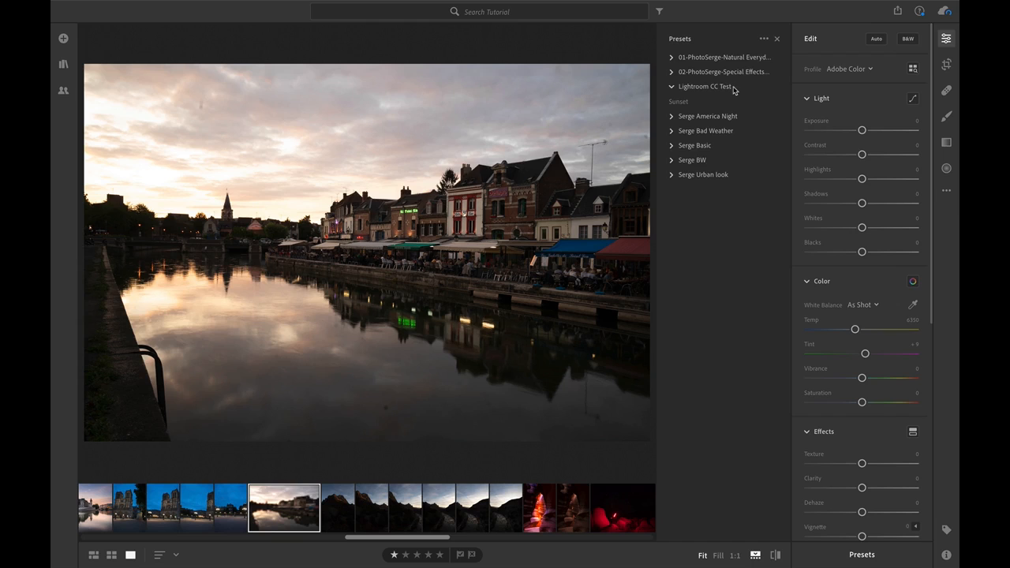
click(677, 103)
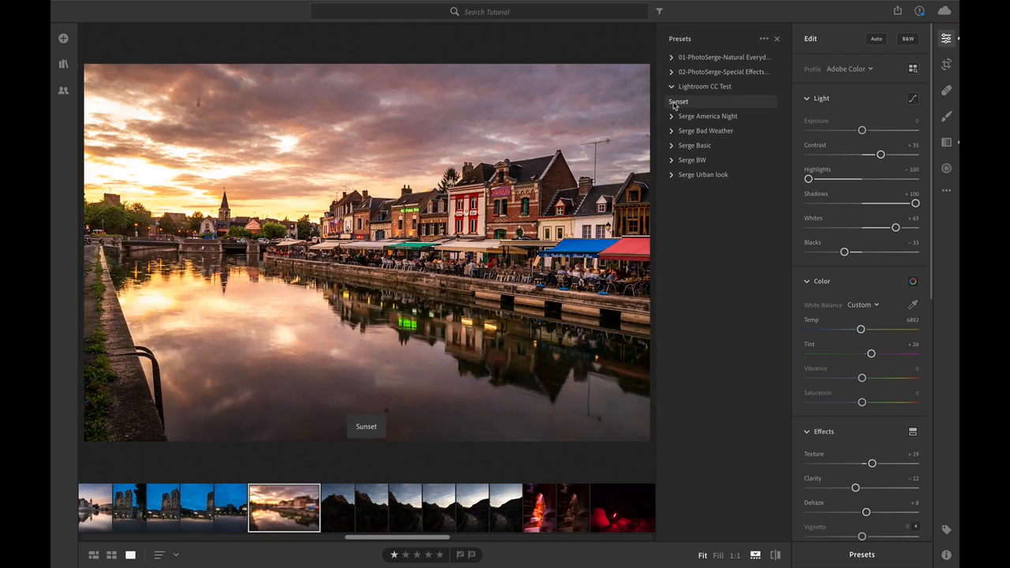
click(675, 102)
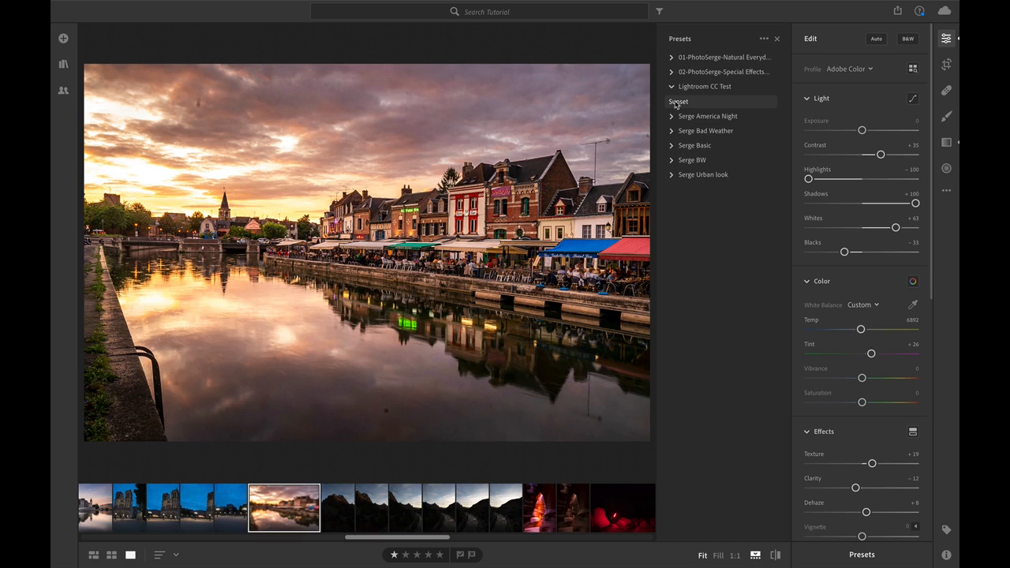
Adjust the light to Blacks -51, Whites +30, Contrast +55 and Exposure -0.09, and the white balance to Temp 7406 and Tint +31.
drag(845, 252, 835, 251)
drag(896, 228, 878, 228)
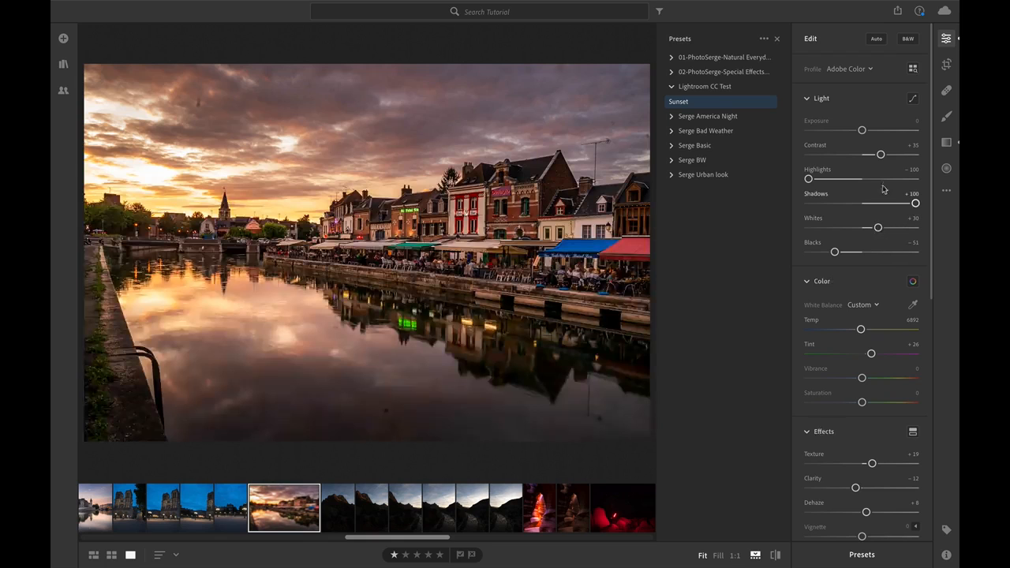
drag(881, 154, 859, 130)
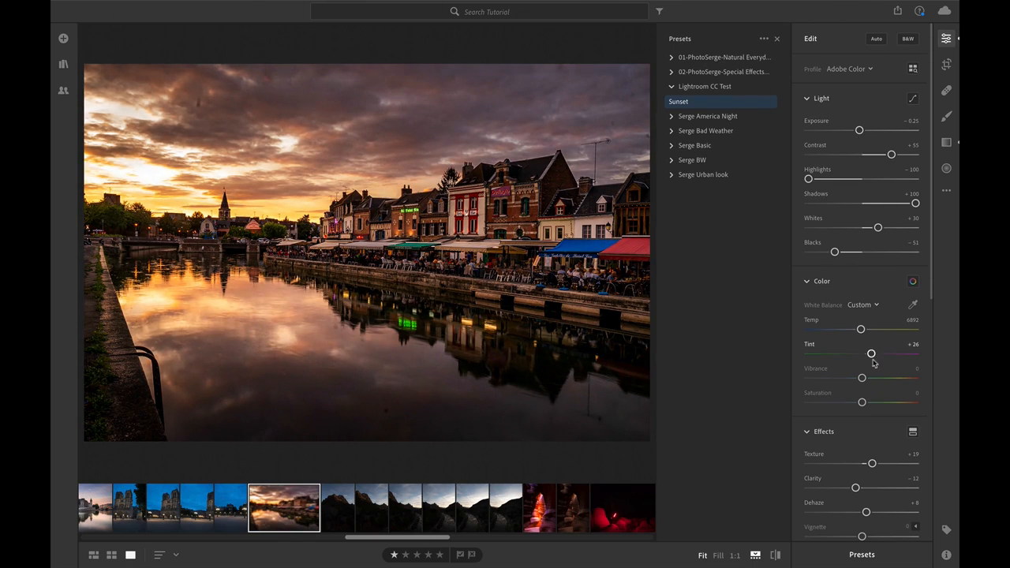
drag(861, 330, 873, 354)
drag(860, 131, 862, 130)
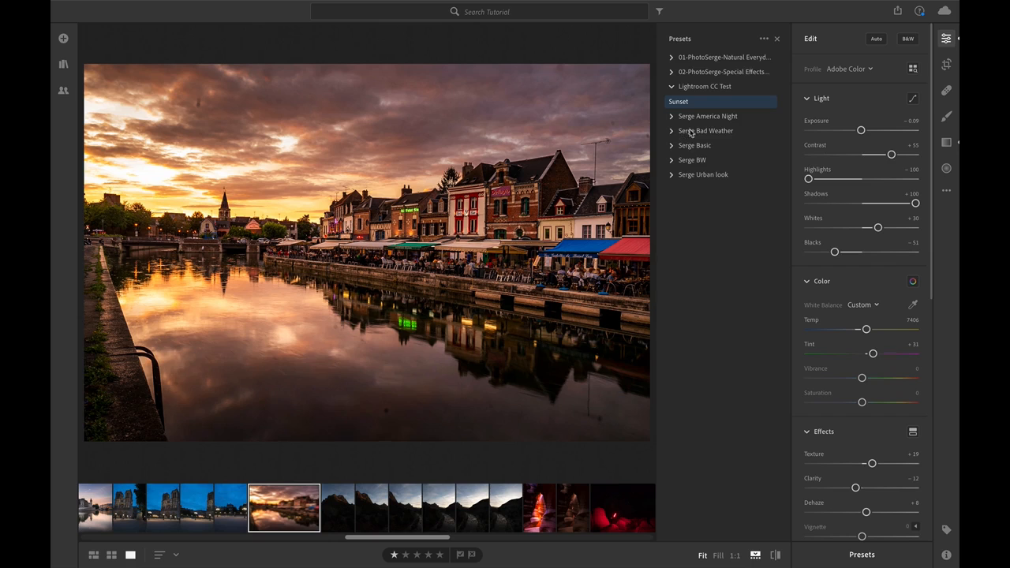
key(super+z)
Save the current edits as a new preset named "Sunset 2" in the Lightroom CC Test group.
click(765, 40)
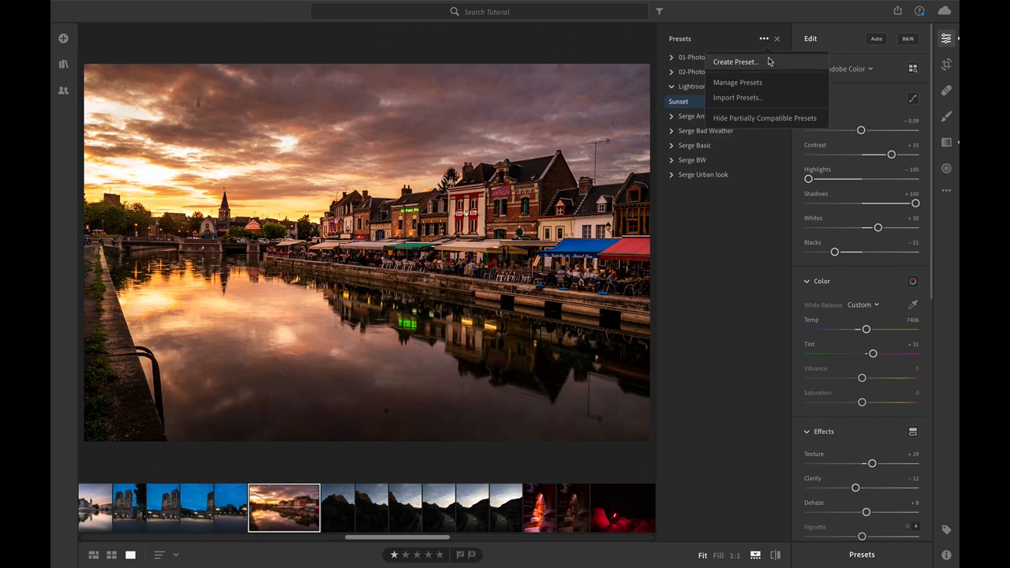
click(767, 63)
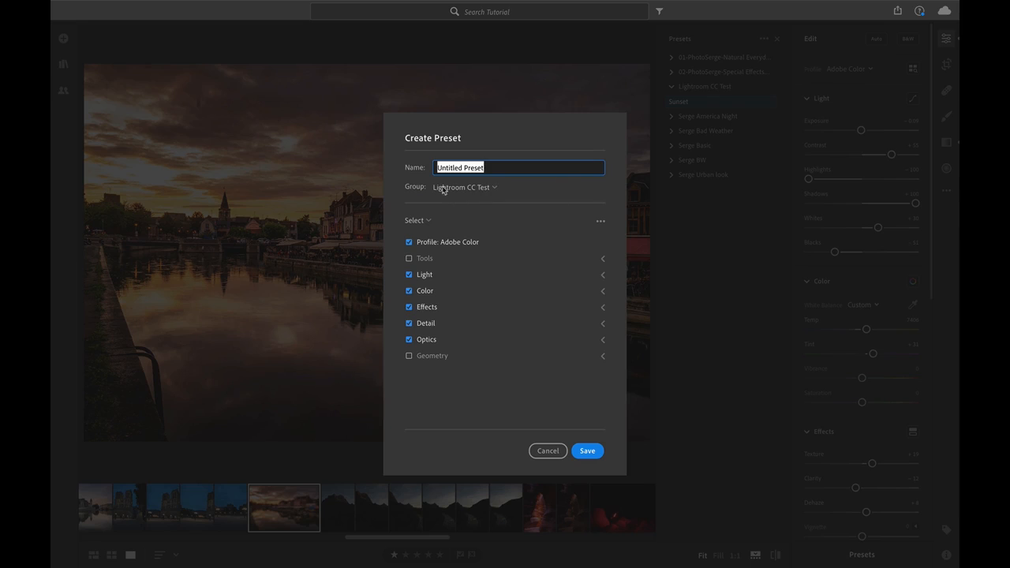
text(Sunset 2)
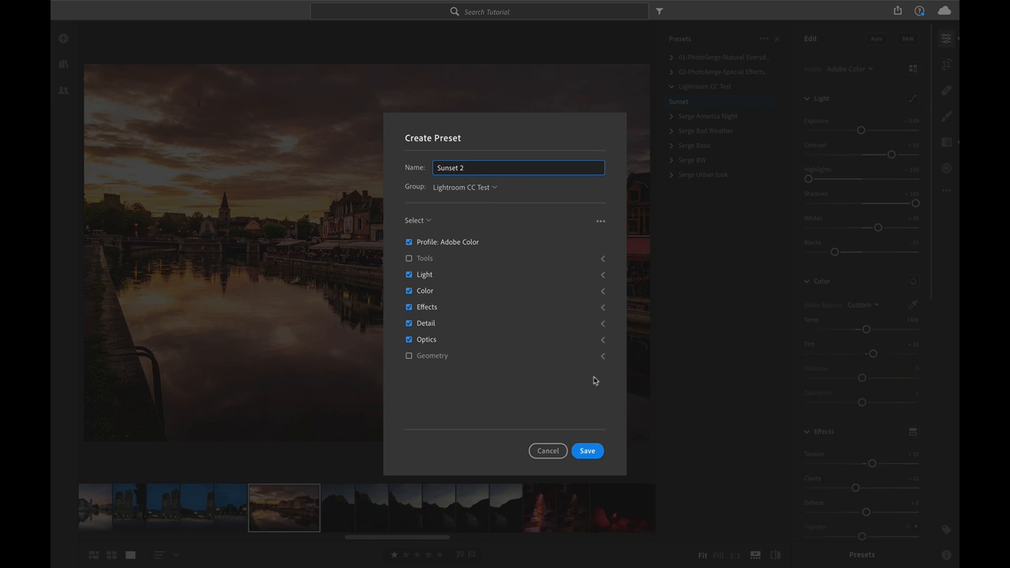
click(583, 451)
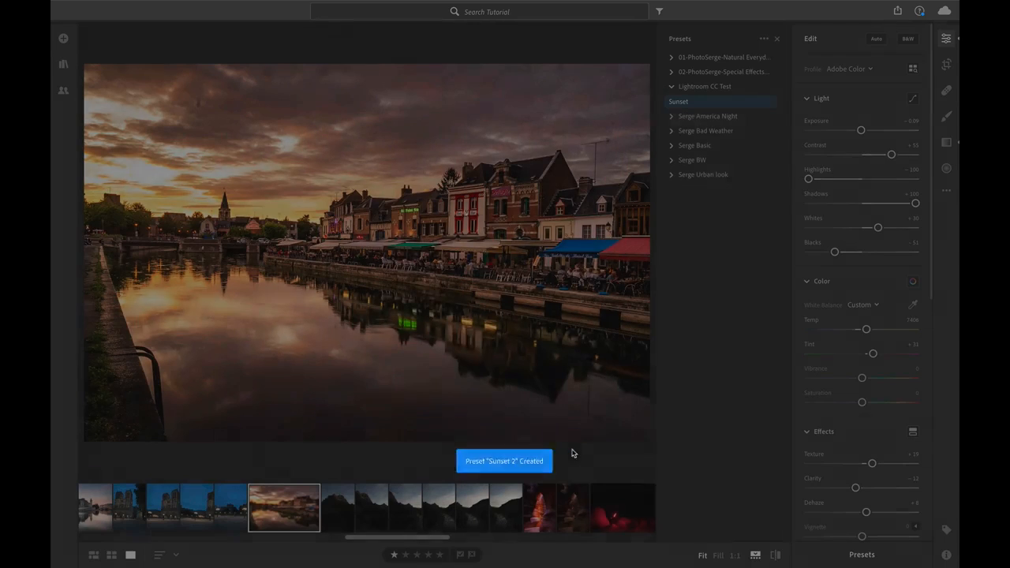
Open the photo taken beneath the pier at sunset and reset it to its original state.
drag(439, 541, 528, 537)
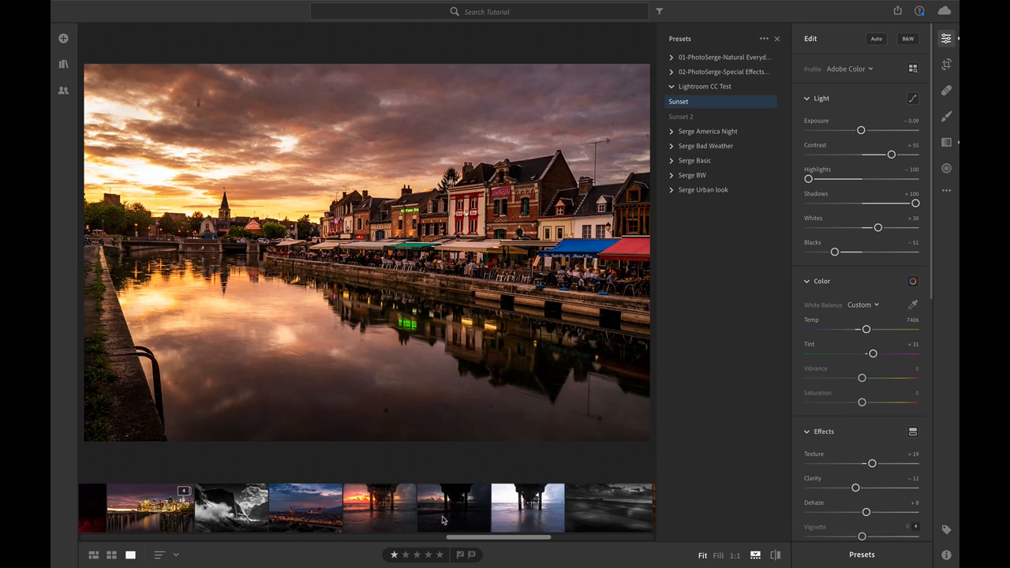
click(395, 507)
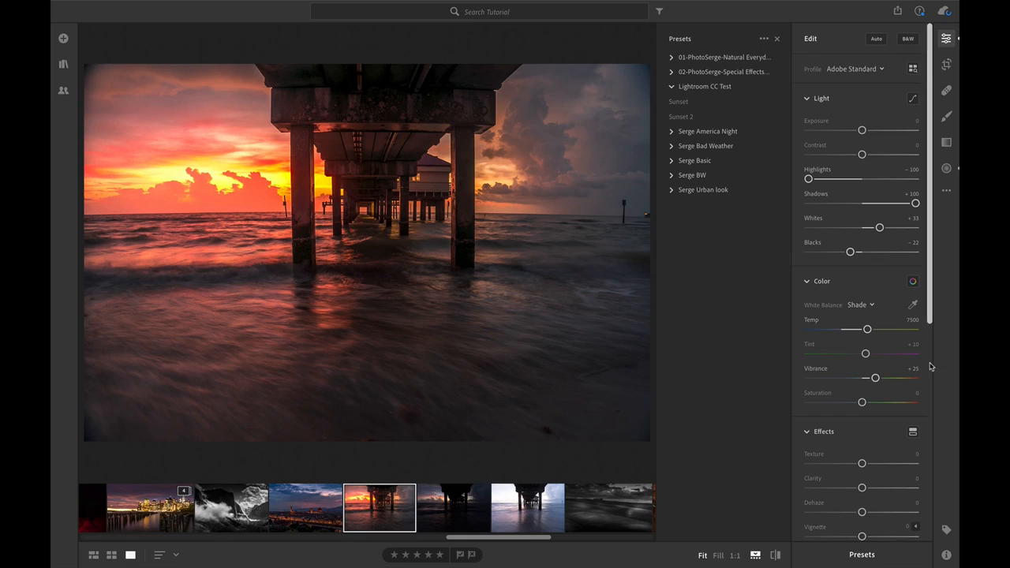
key(shift+r)
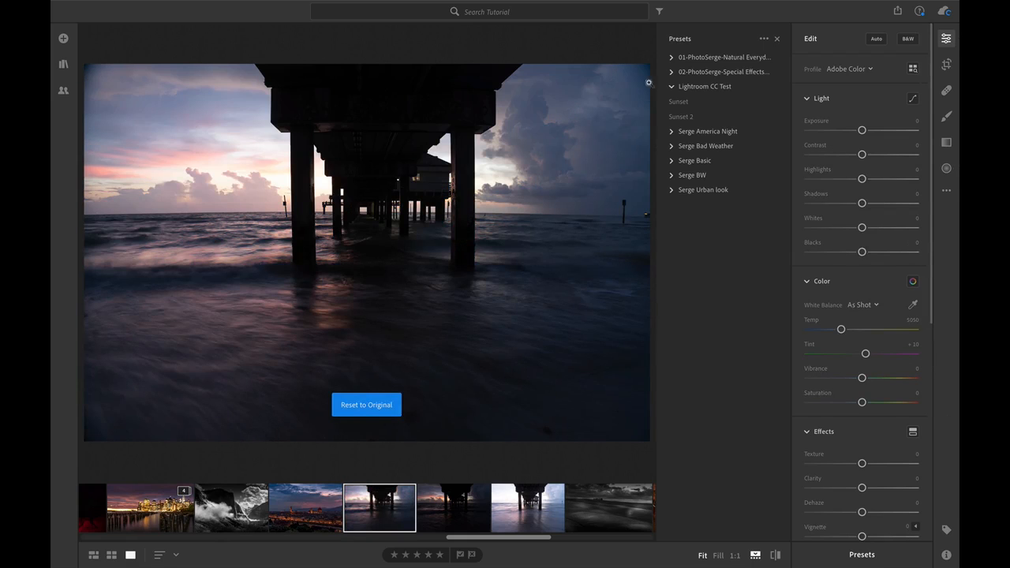
Compare previews of the Sunset 2 and Sunset presets on the pier photo.
click(684, 117)
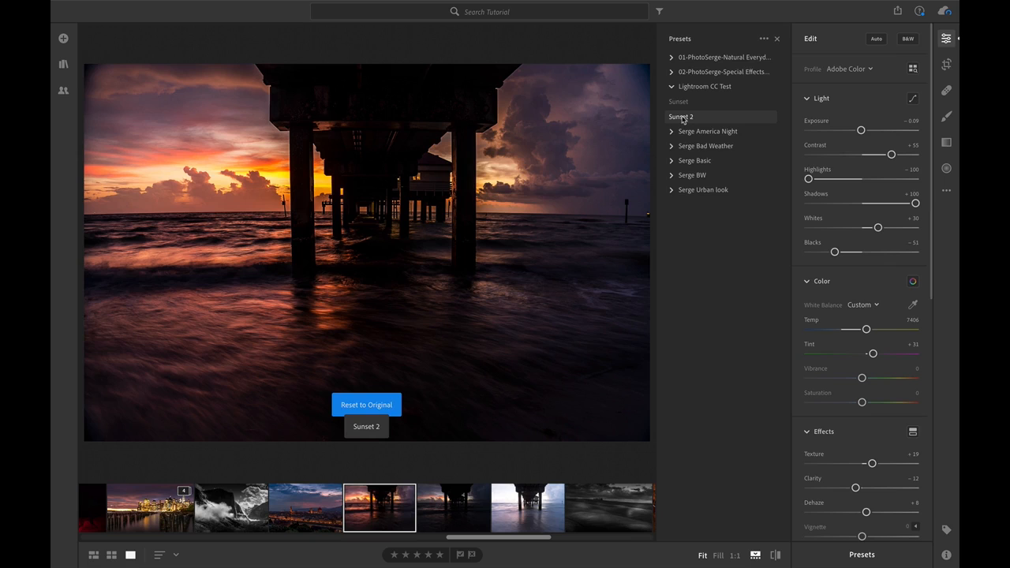
click(684, 102)
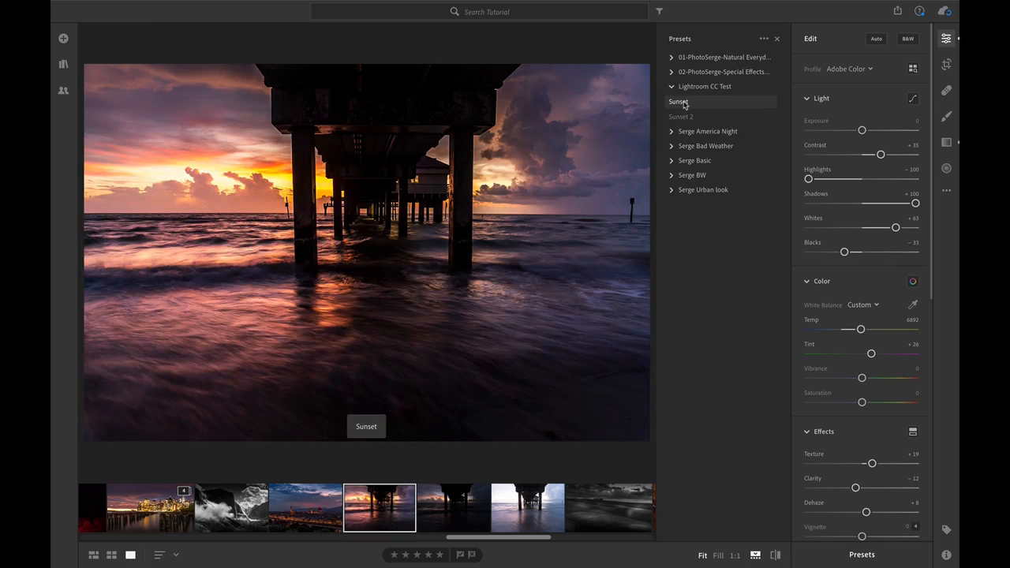
click(692, 117)
Open the harbor photo with the orange boat from the filmstrip.
scroll(536, 528, right, 5)
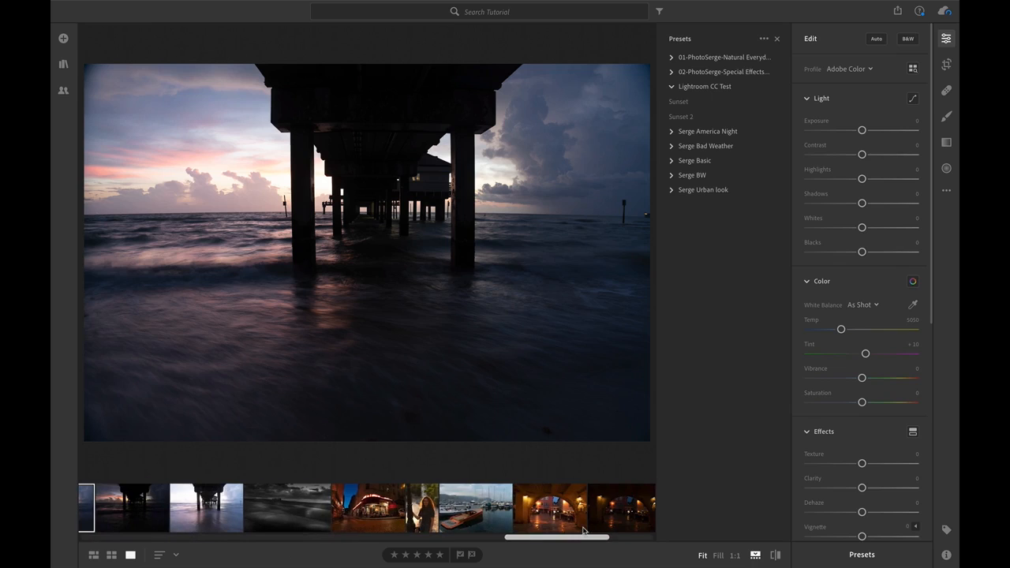
click(487, 507)
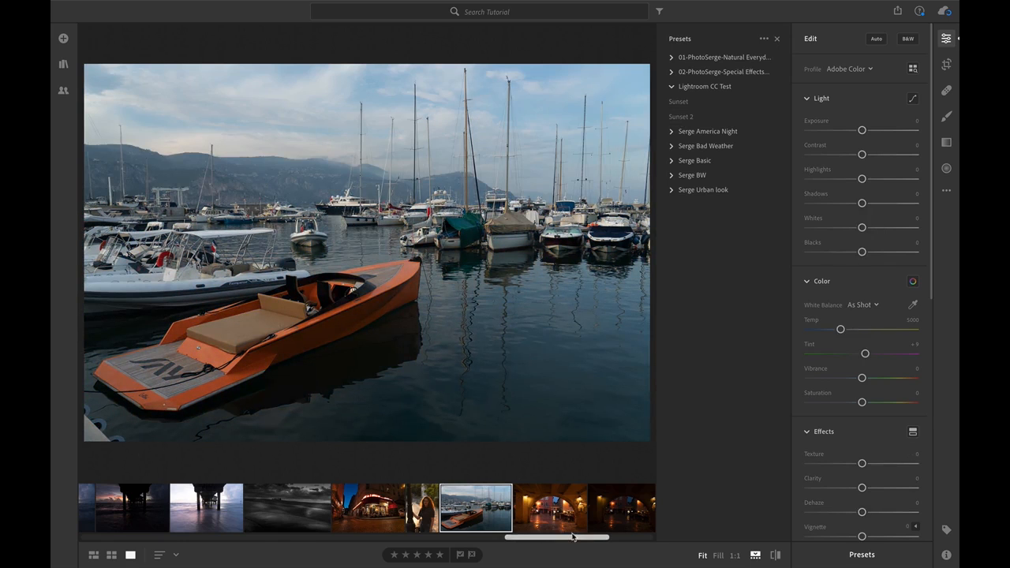
mouse_move(576, 538)
mouse_down()
mouse_move(633, 540)
mouse_move(584, 540)
mouse_up()
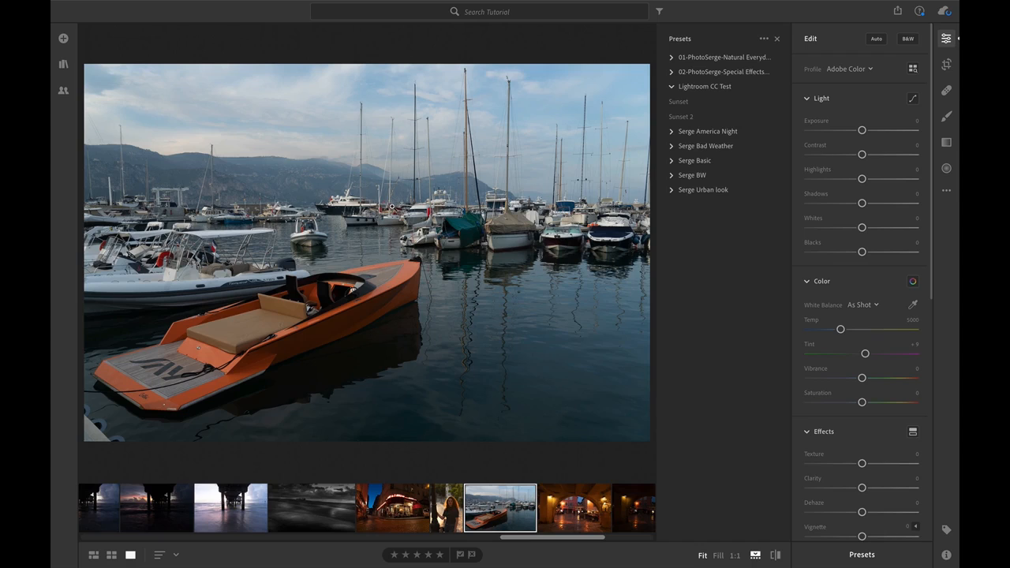